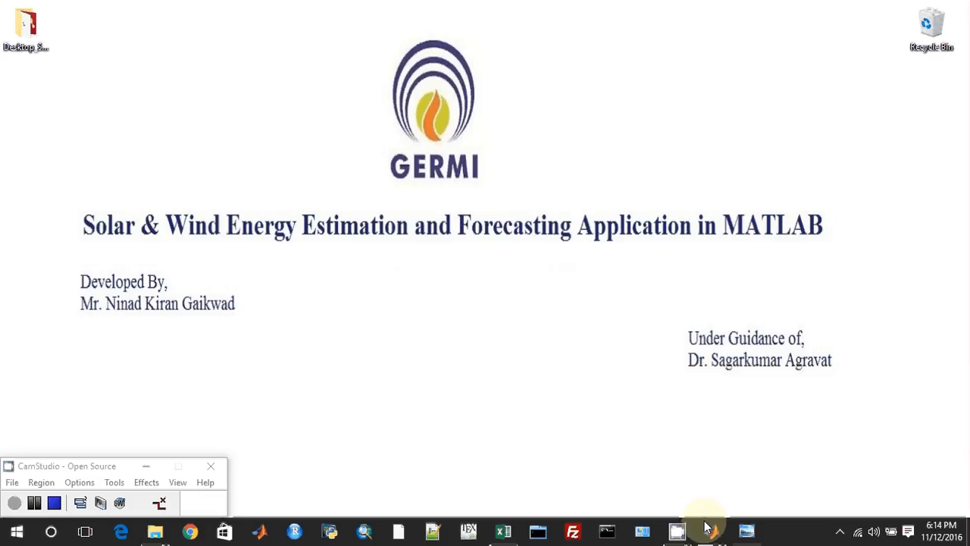
# Bring up the Grid Connected PV Energy Evaluation window and set the PV technology to 2 for thin film.
pyautogui.moveTo(709, 529)
pyautogui.click(694, 464)
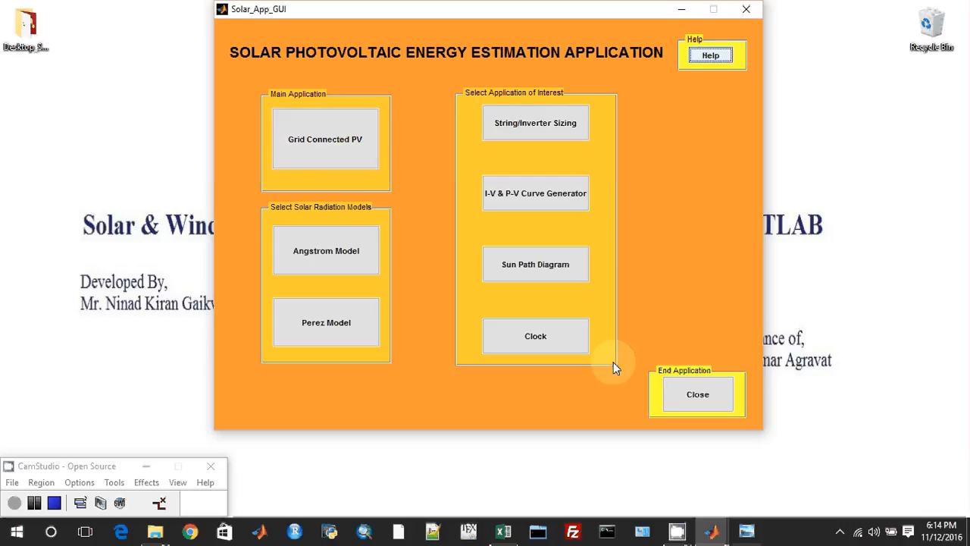
pyautogui.moveTo(714, 528)
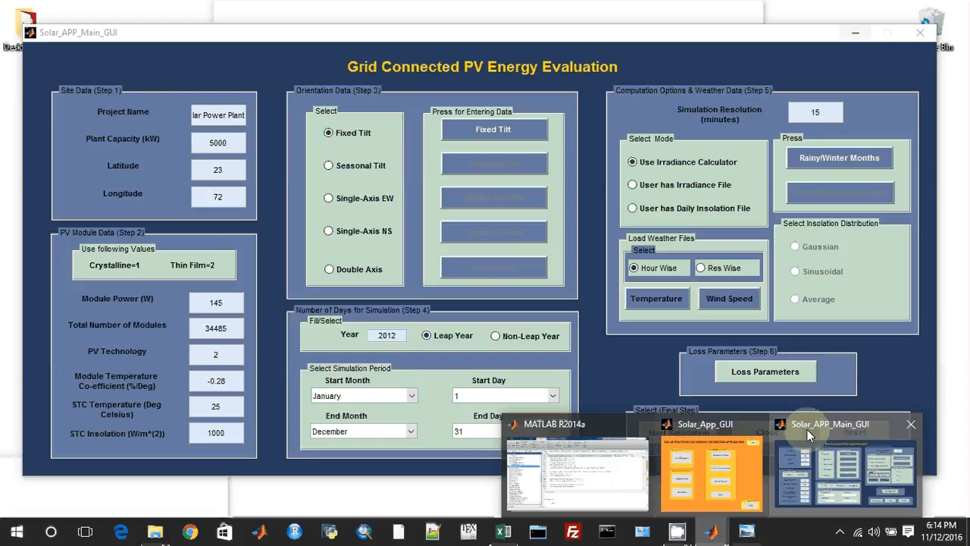
pyautogui.click(807, 429)
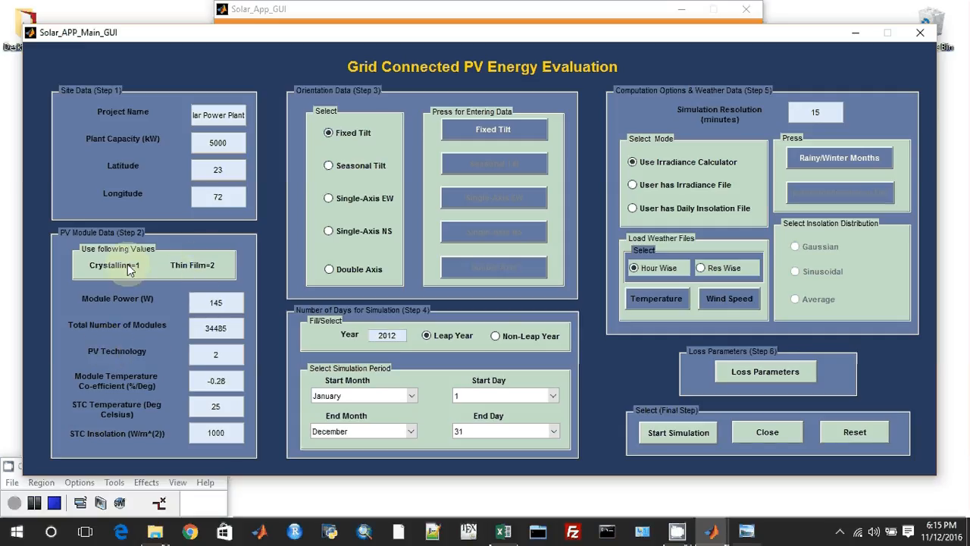
pyautogui.click(213, 355)
pyautogui.write('2')
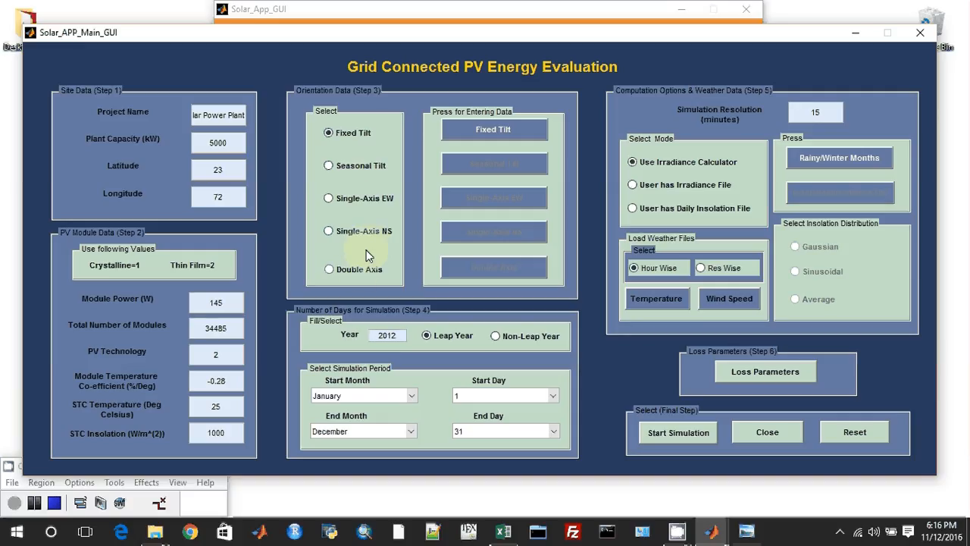
# Choose Single-Axis EW orientation and enter maximum azimuth 45, minimum azimuth -45 and module tilt 0, keeping its data window open but minimized.
pyautogui.click(353, 200)
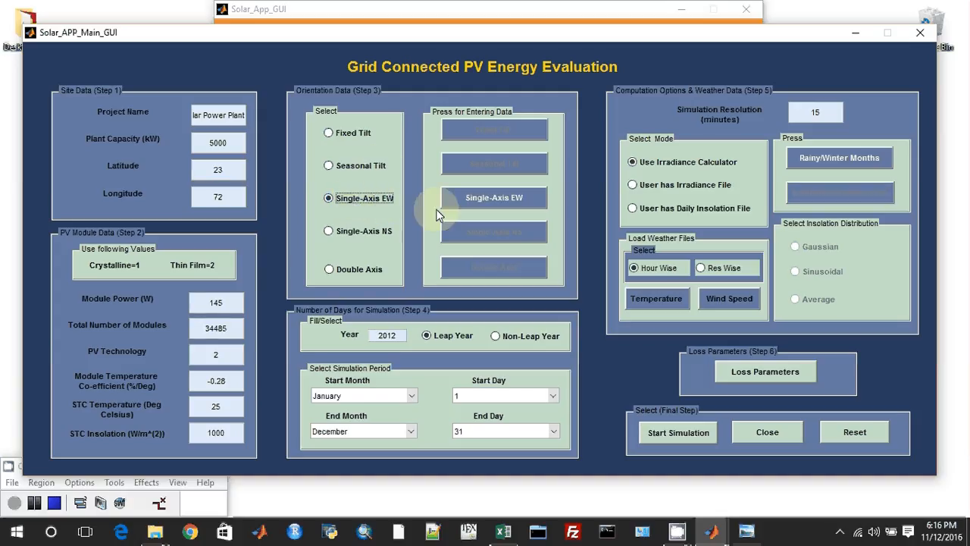
pyautogui.click(475, 203)
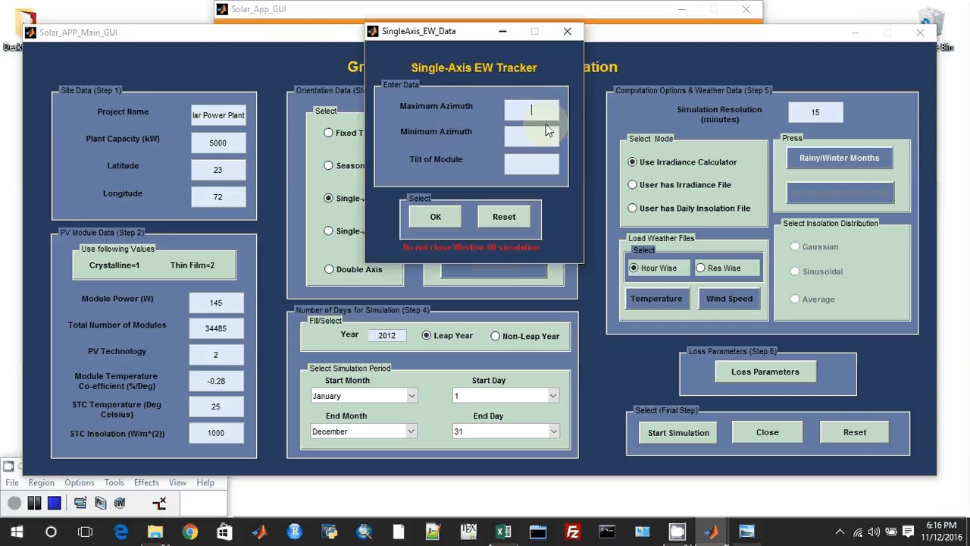
pyautogui.write('45')
pyautogui.click(541, 135)
pyautogui.click(535, 165)
pyautogui.write('0')
pyautogui.click(437, 217)
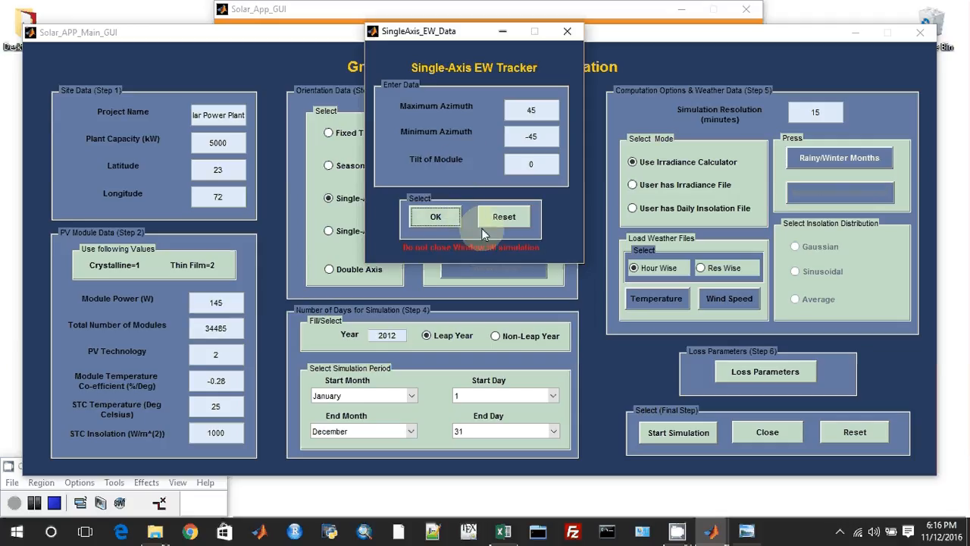
pyautogui.click(501, 31)
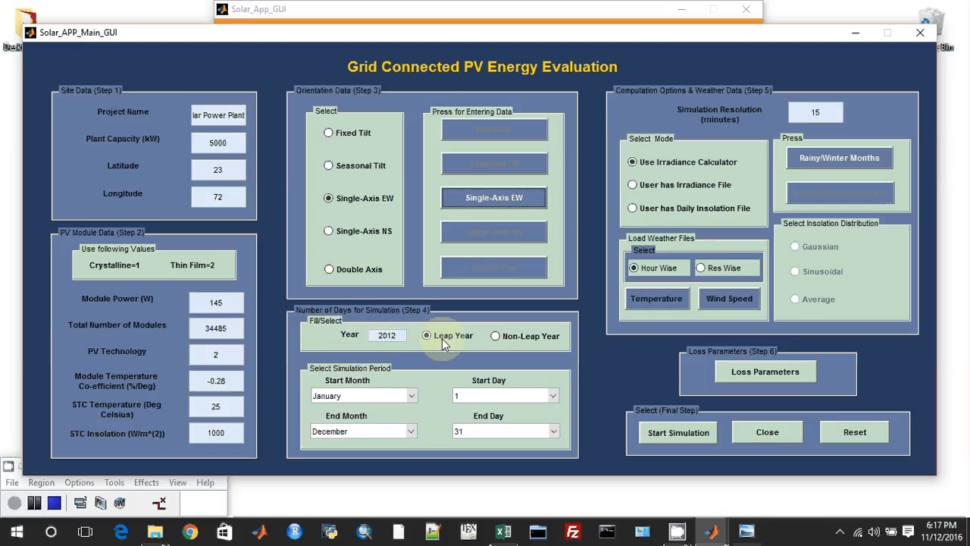
# Examine the available start and end months and days for the simulation period.
pyautogui.click(413, 395)
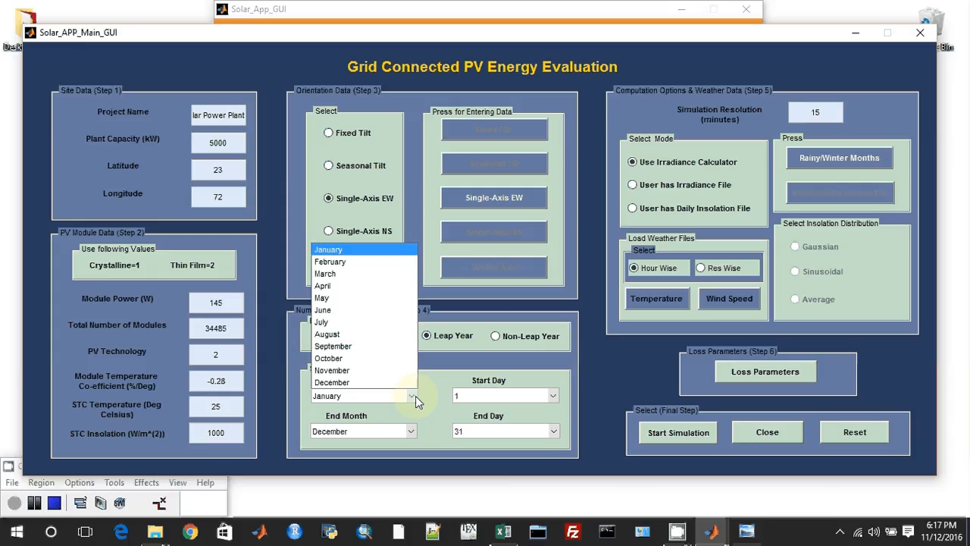
pyautogui.click(415, 395)
pyautogui.click(544, 397)
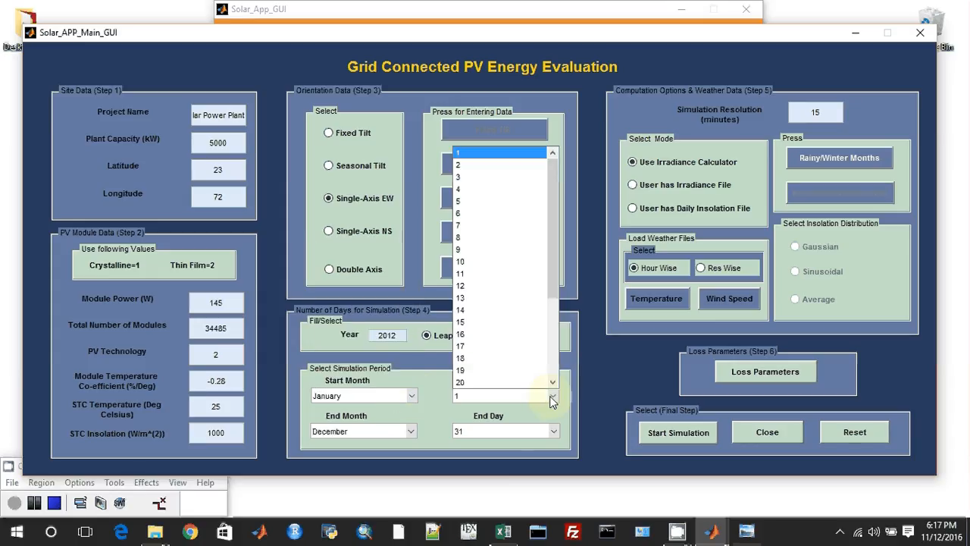
pyautogui.click(543, 398)
pyautogui.click(410, 430)
pyautogui.click(410, 430)
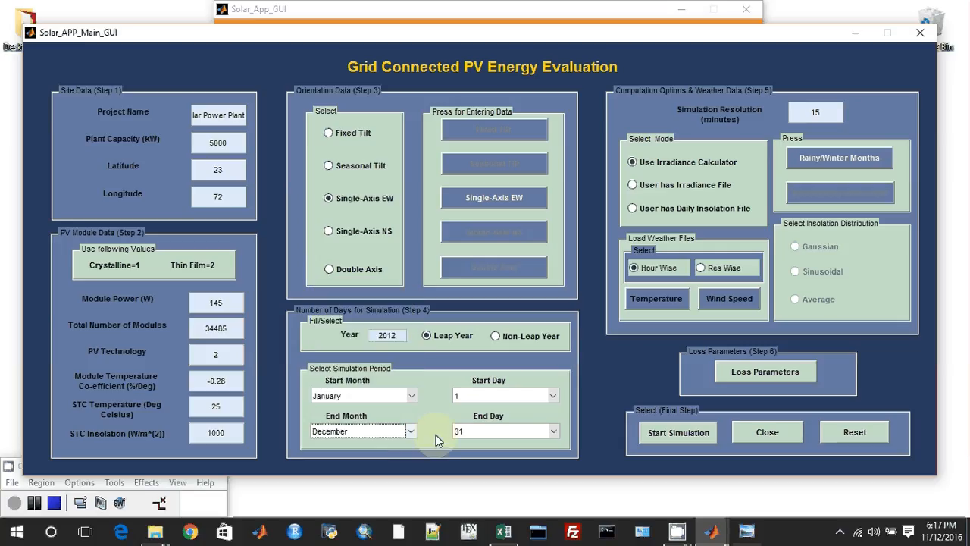
pyautogui.click(556, 430)
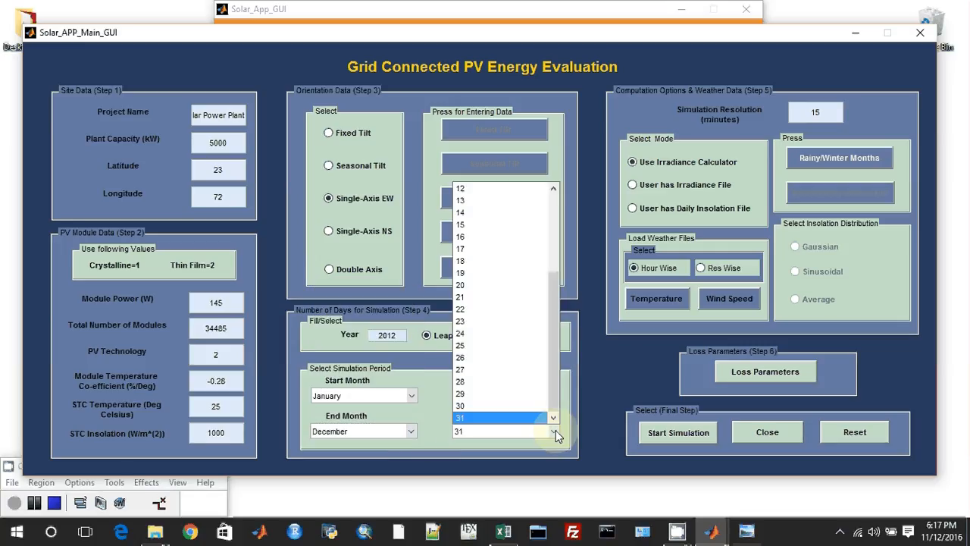
pyautogui.click(555, 429)
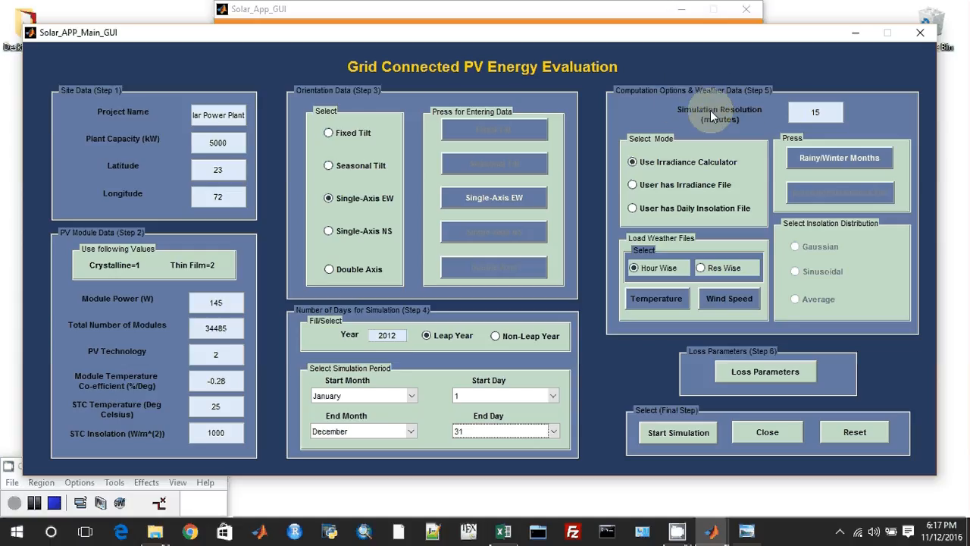
# Select the irradiance calculator mode and confirm the Normal clear sky model in the rainy months information, then minimize that window.
pyautogui.click(821, 114)
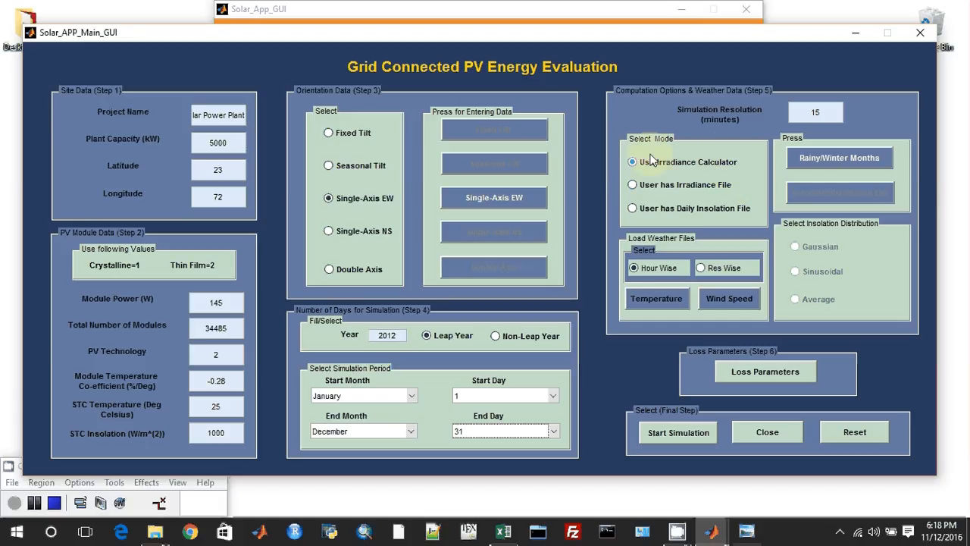
pyautogui.click(680, 166)
pyautogui.click(797, 159)
pyautogui.click(826, 160)
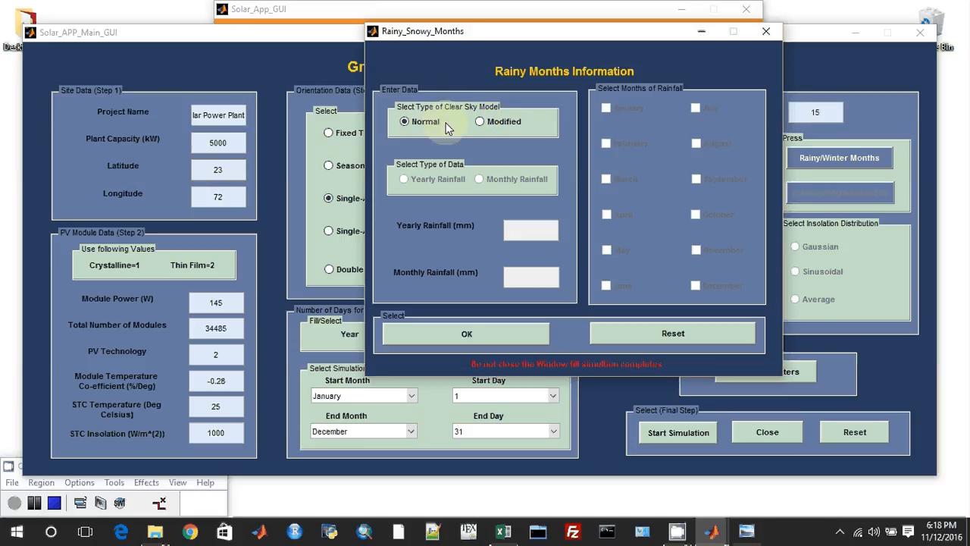
pyautogui.click(479, 122)
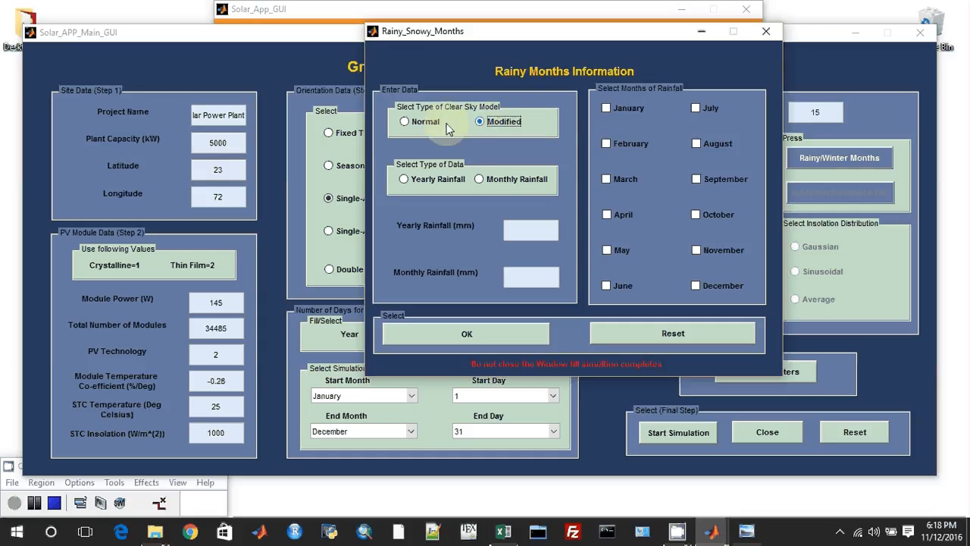
pyautogui.click(415, 129)
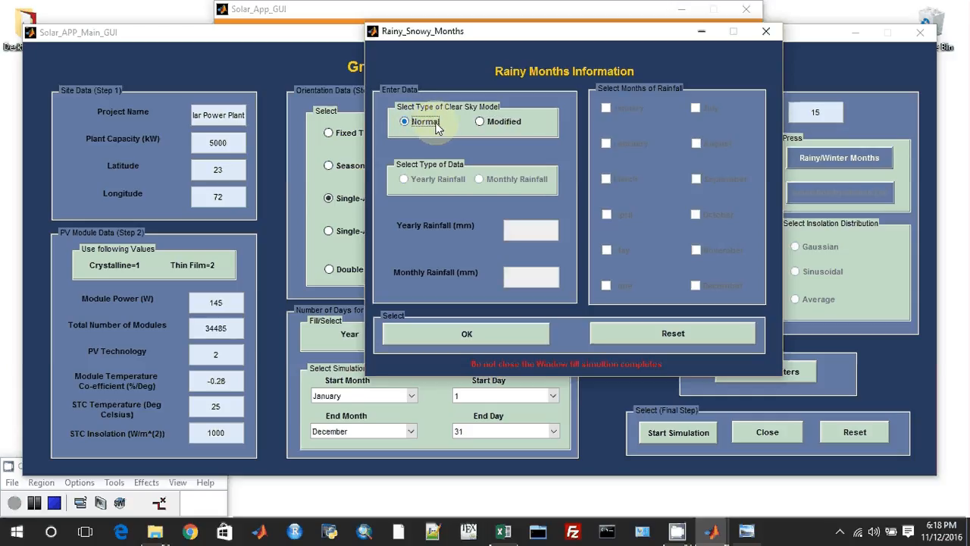
pyautogui.click(483, 333)
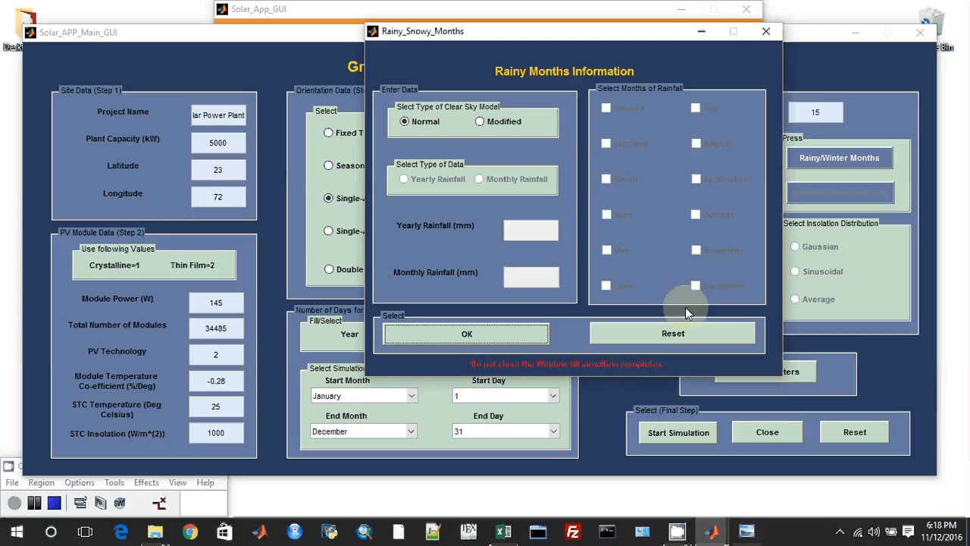
pyautogui.click(702, 32)
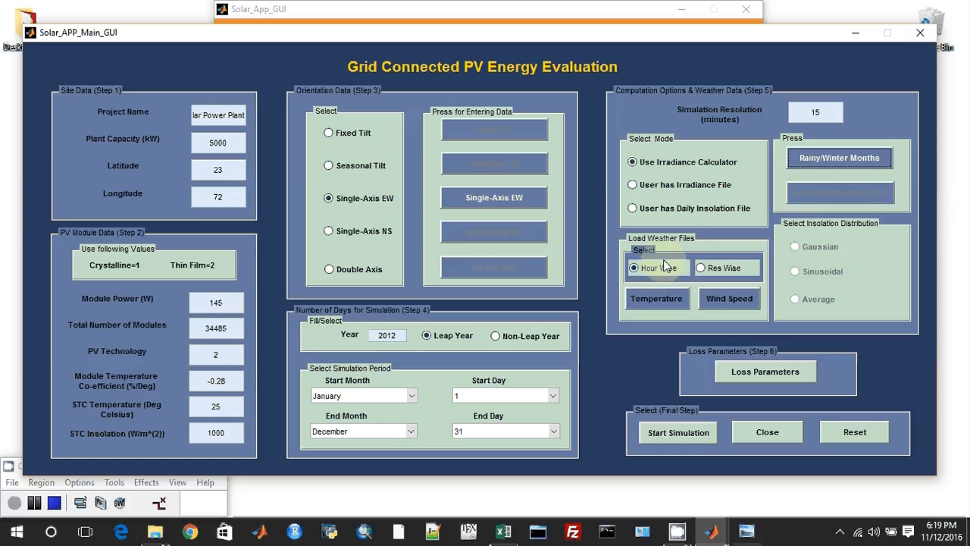
# Select hour-wise weather data and load BackBone Hourly Temperature File-Leap.xlsx from the Solar Plants BackBone folder as the temperature file.
pyautogui.click(723, 268)
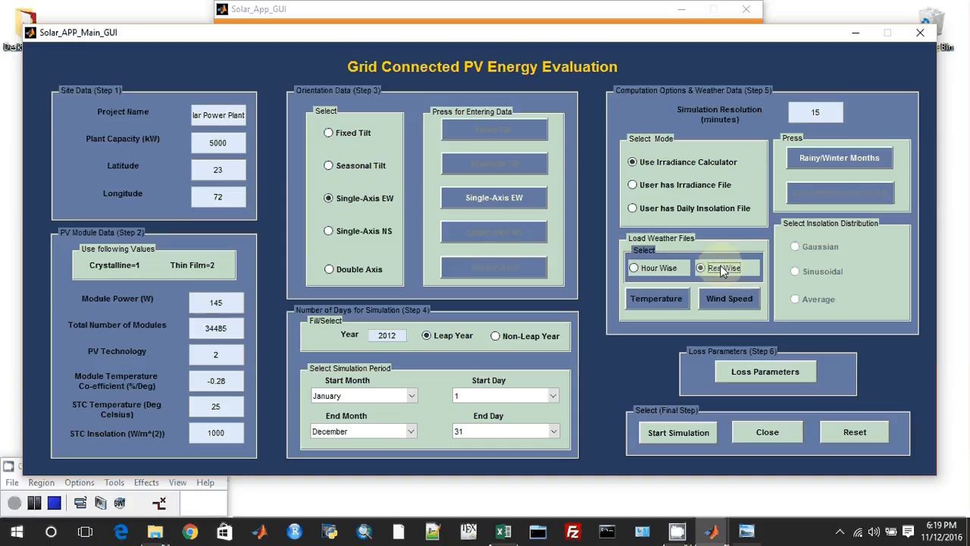
pyautogui.click(664, 270)
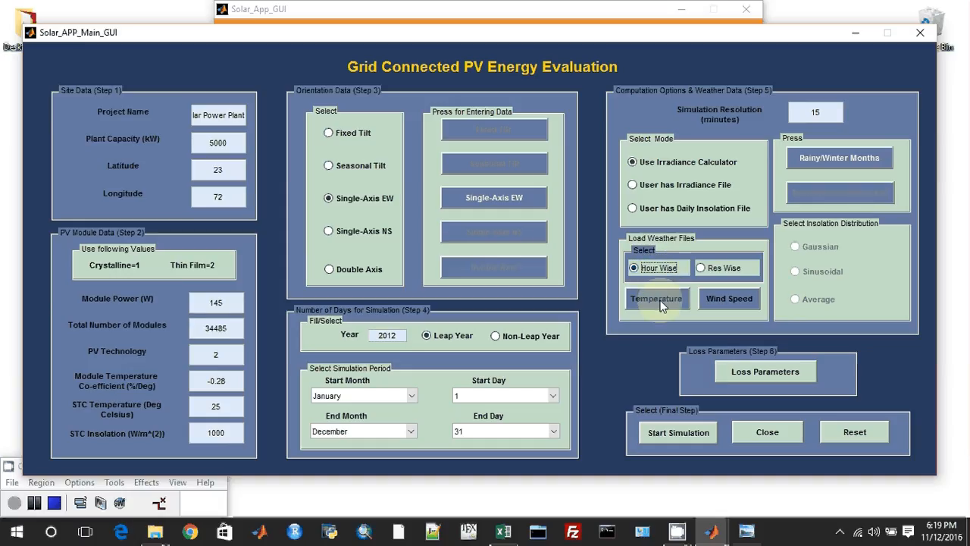
pyautogui.click(661, 304)
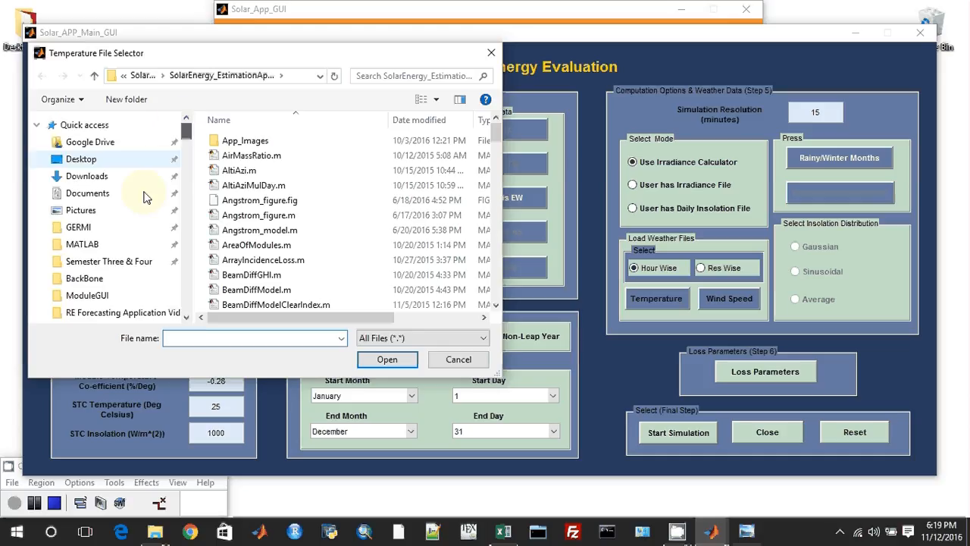
pyautogui.click(159, 227)
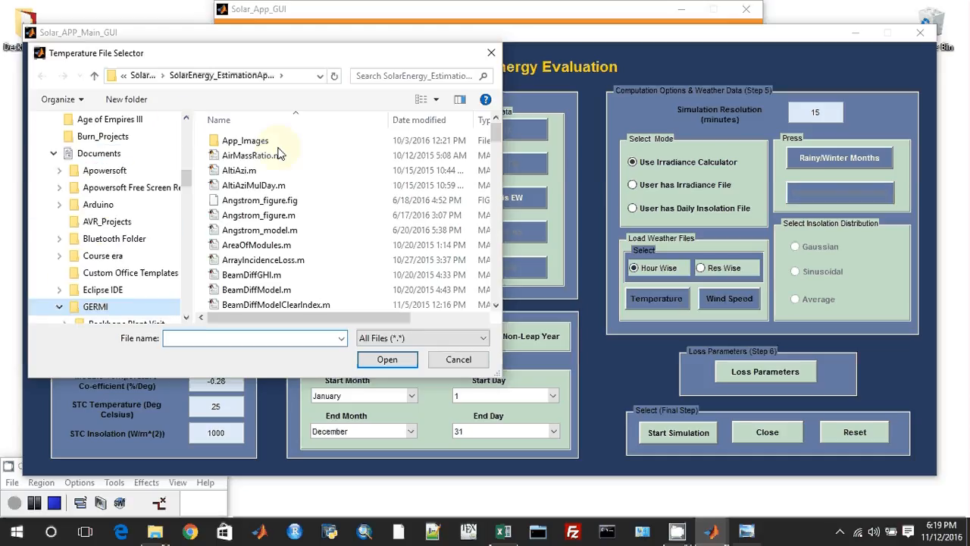
pyautogui.click(282, 157)
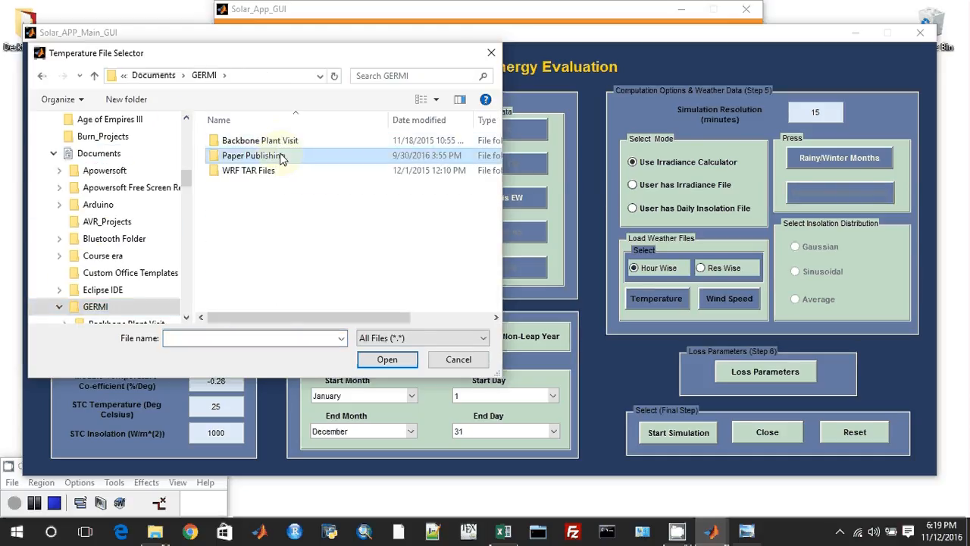
pyautogui.doubleClick(282, 156)
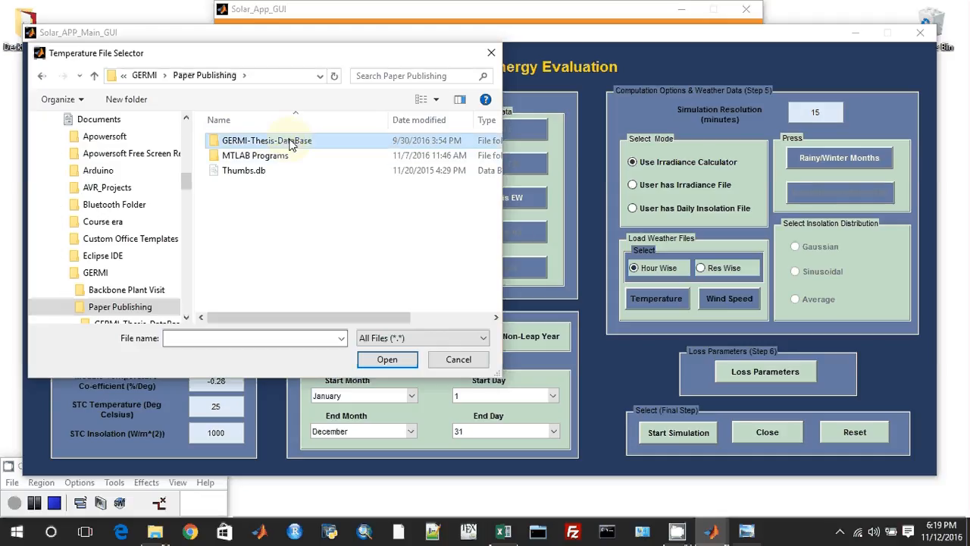
pyautogui.doubleClick(291, 142)
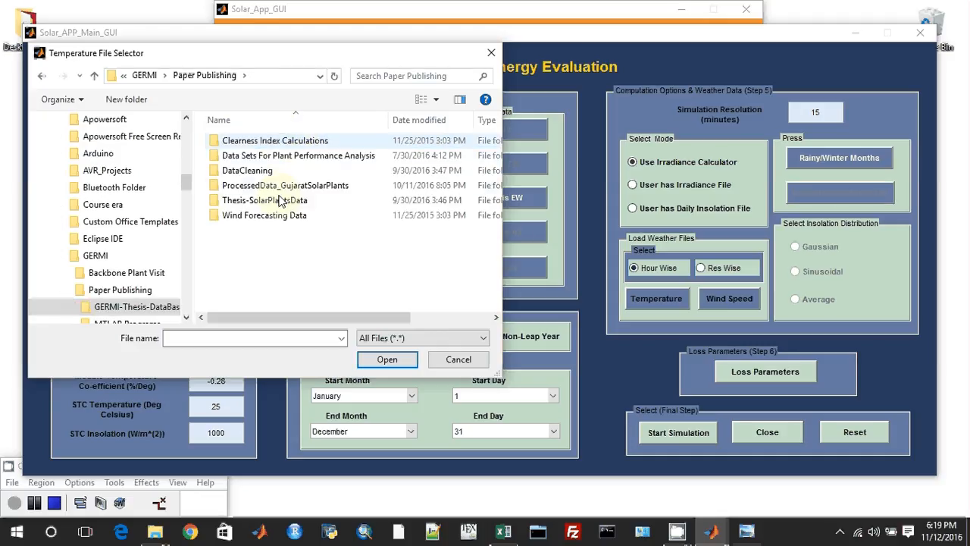
pyautogui.doubleClick(269, 155)
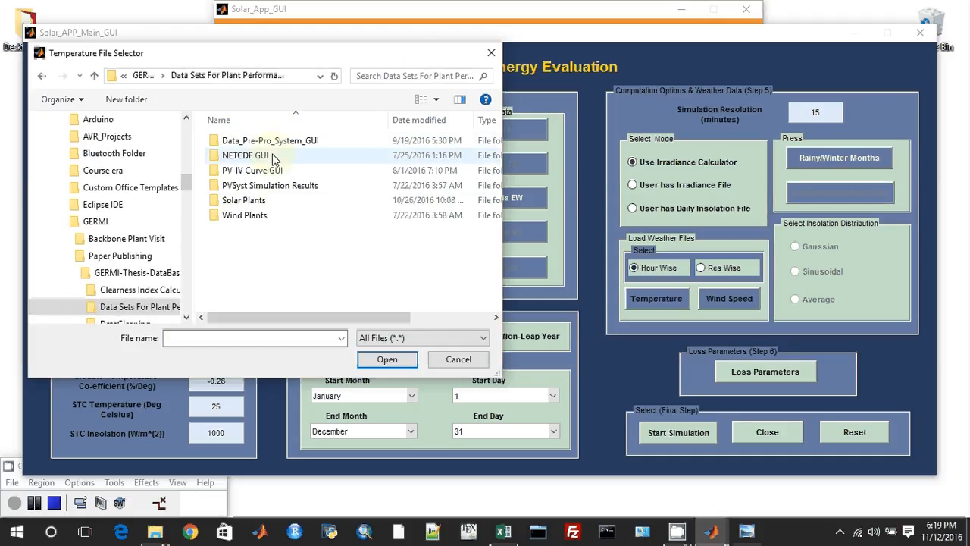
pyautogui.doubleClick(255, 202)
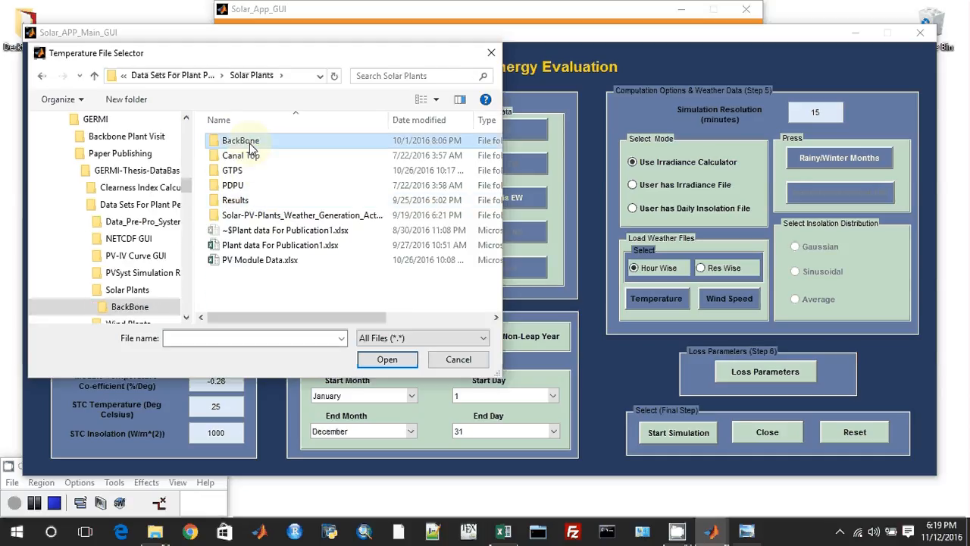
pyautogui.doubleClick(250, 144)
pyautogui.click(338, 245)
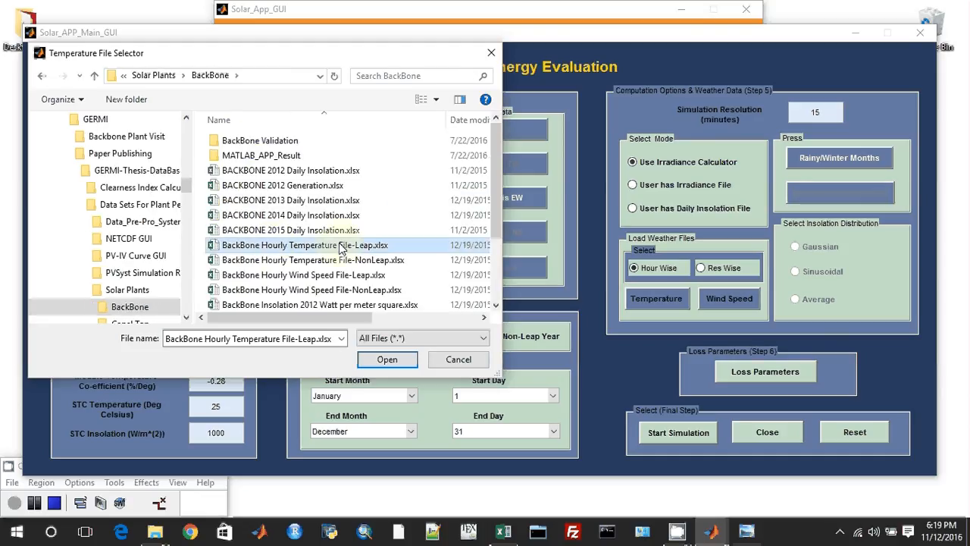
pyautogui.click(397, 360)
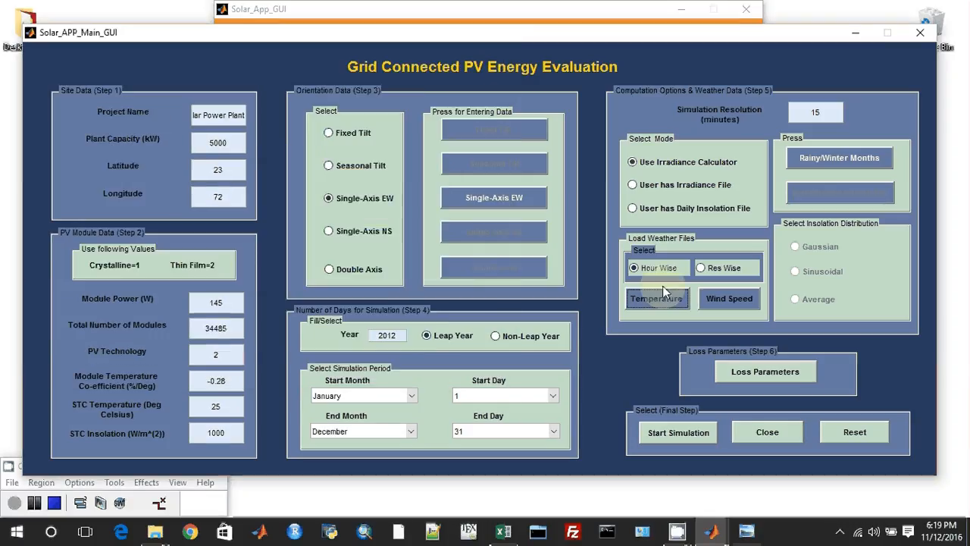
# Load BackBone Hourly Wind Speed File-Leap.xlsx from the BackBone folder as the wind speed file.
pyautogui.click(742, 301)
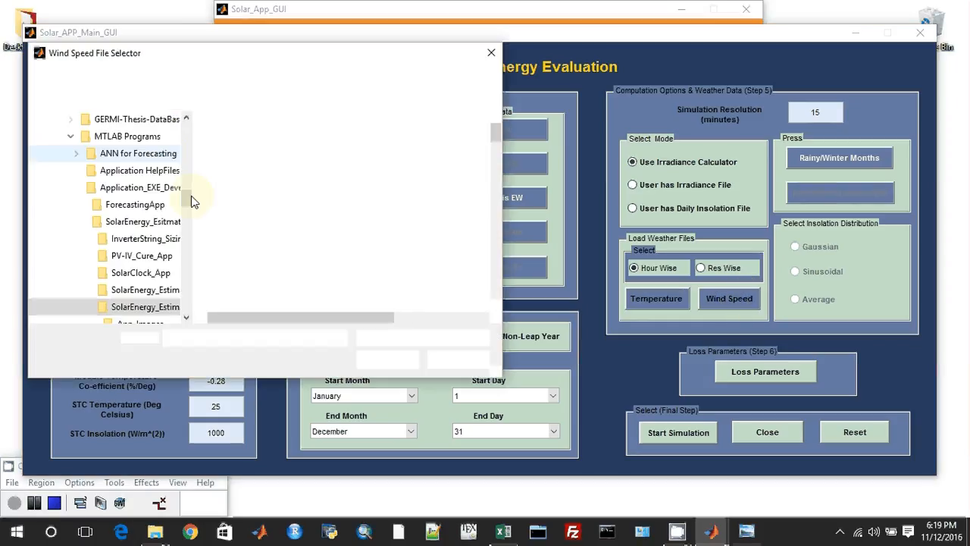
pyautogui.moveTo(188, 197); pyautogui.dragTo(184, 134)
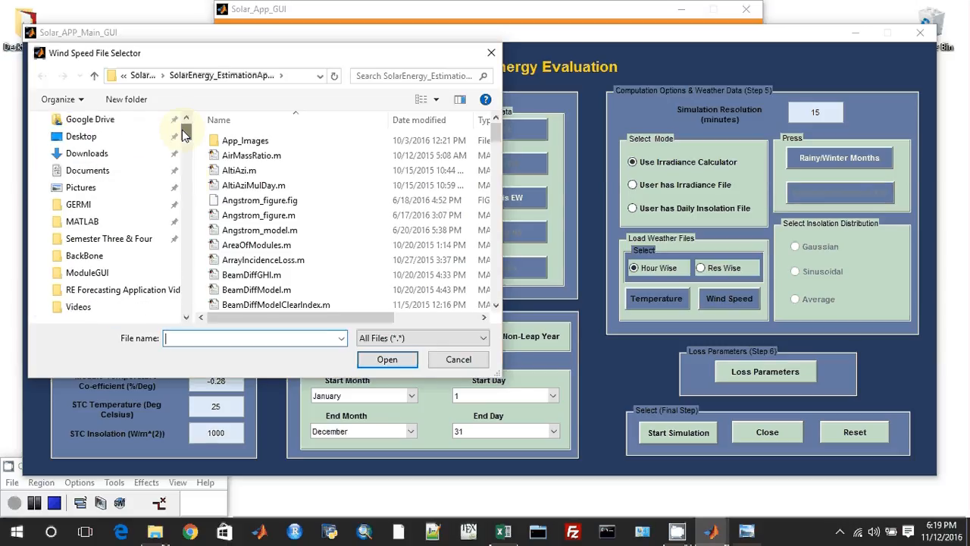
pyautogui.click(110, 254)
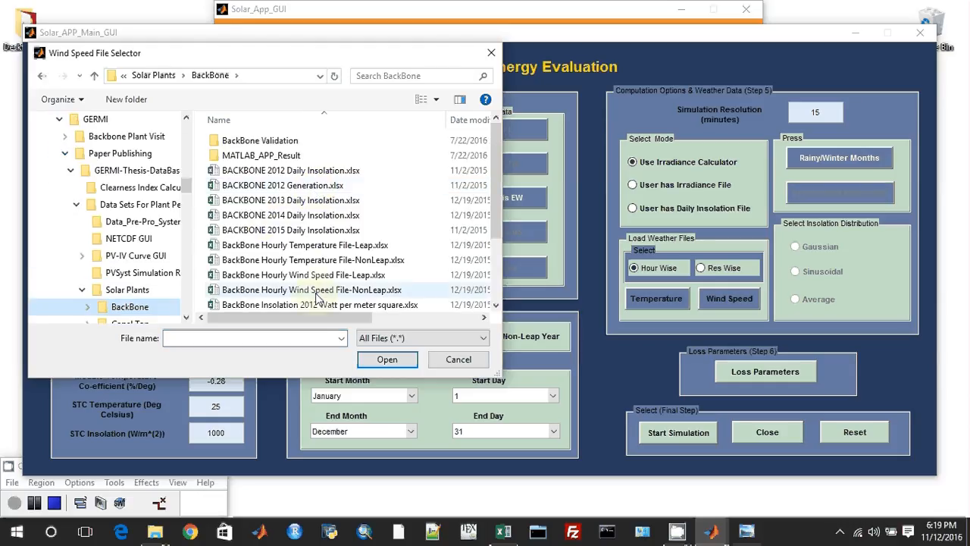
pyautogui.click(329, 278)
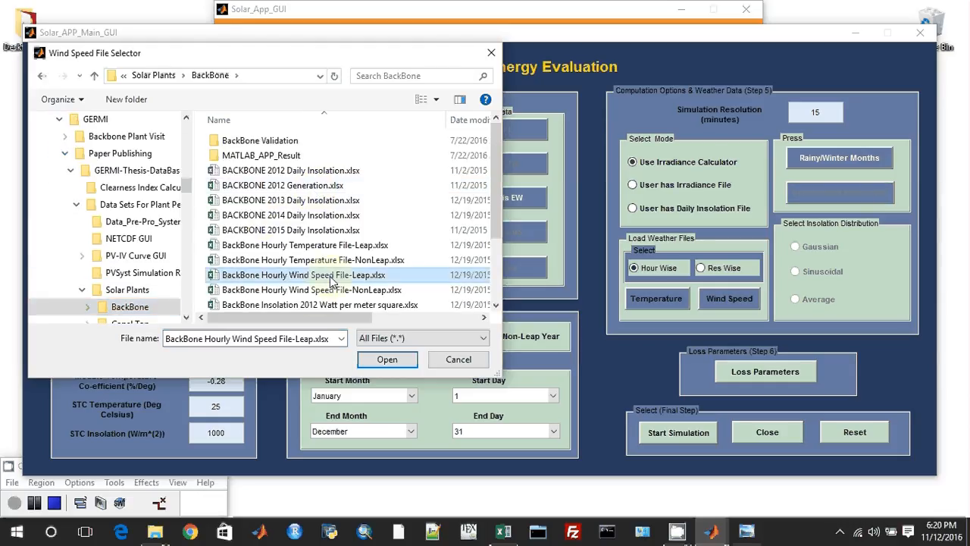
pyautogui.click(392, 361)
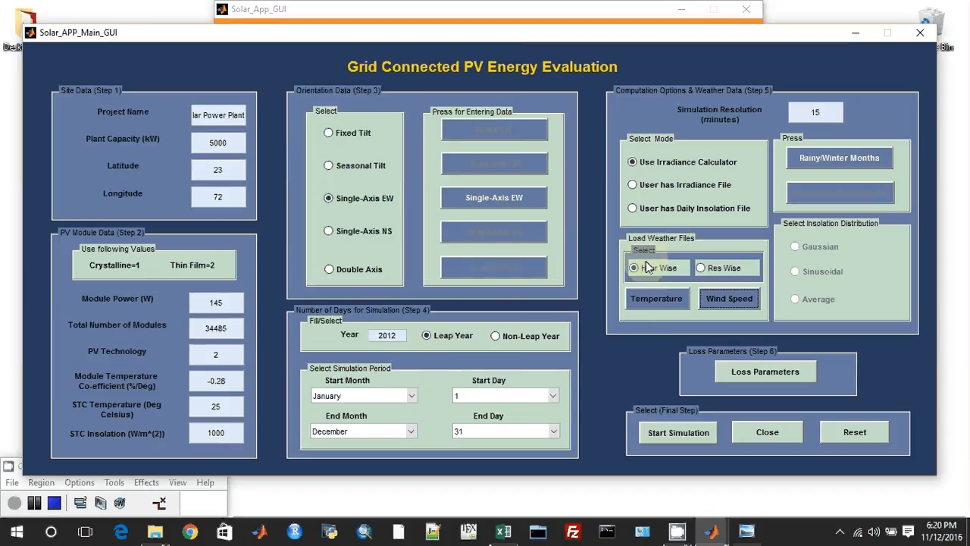
# Try editing the light induced degradation under User-Defined loss parameters, restore and confirm the Default Values, and return to the main evaluation window.
pyautogui.click(773, 374)
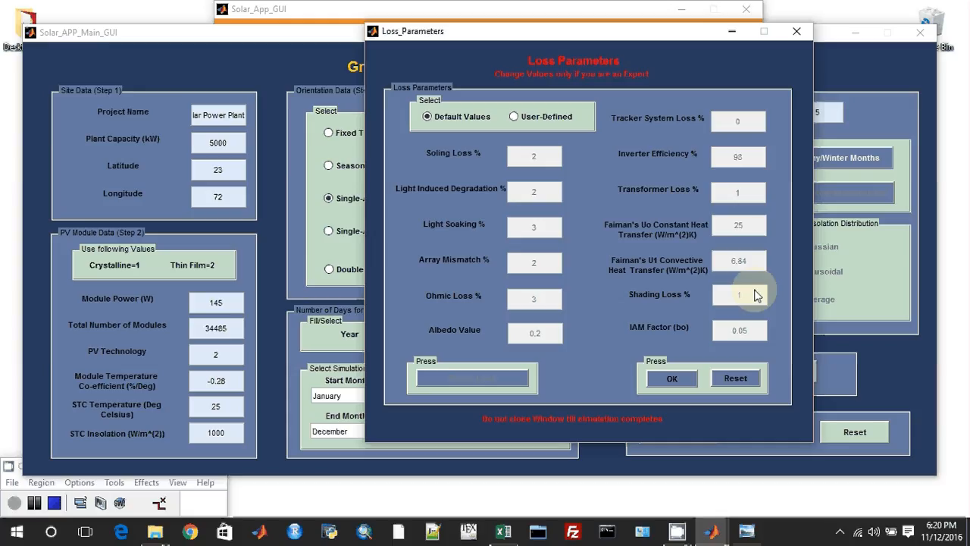
pyautogui.click(556, 116)
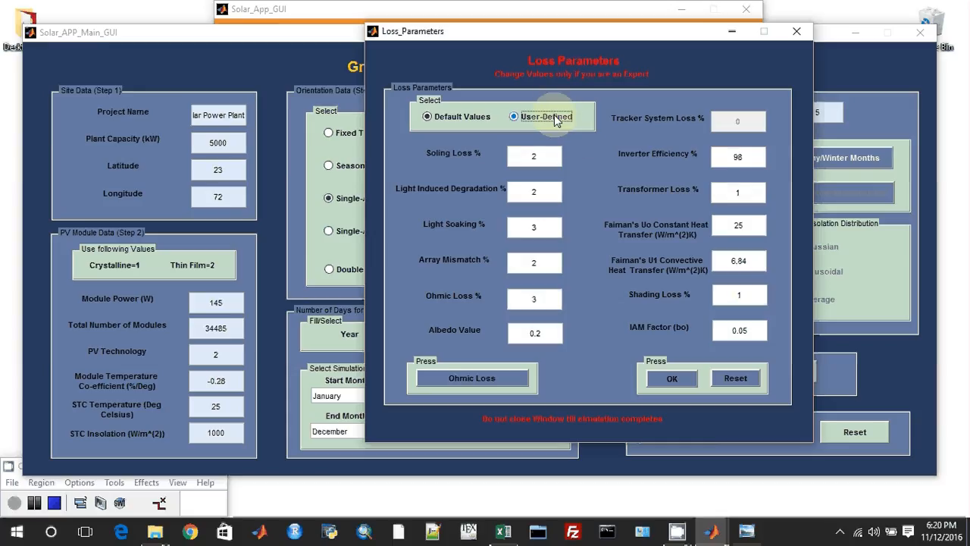
pyautogui.click(538, 191)
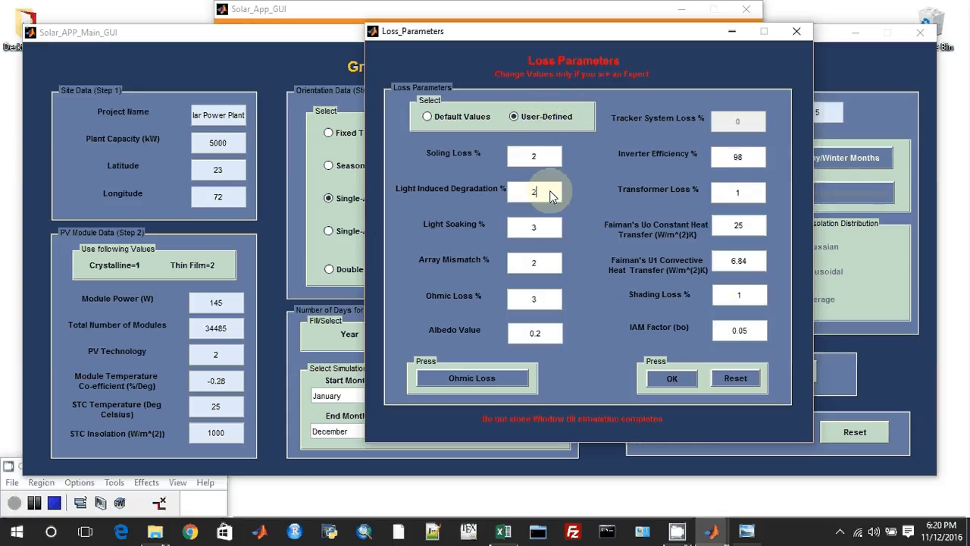
pyautogui.press('BackSpace')
pyautogui.write('9')
pyautogui.write('2')
pyautogui.click(462, 118)
pyautogui.click(674, 380)
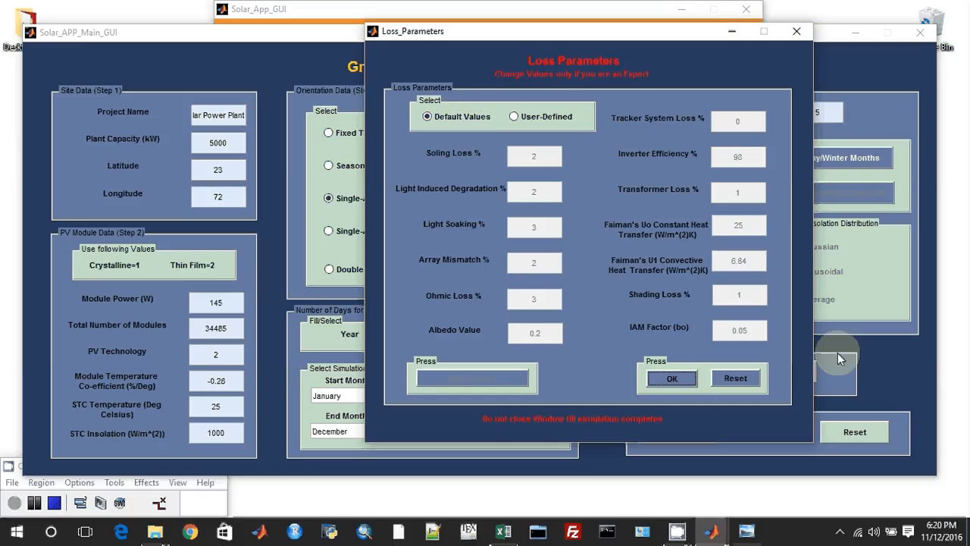
pyautogui.click(892, 348)
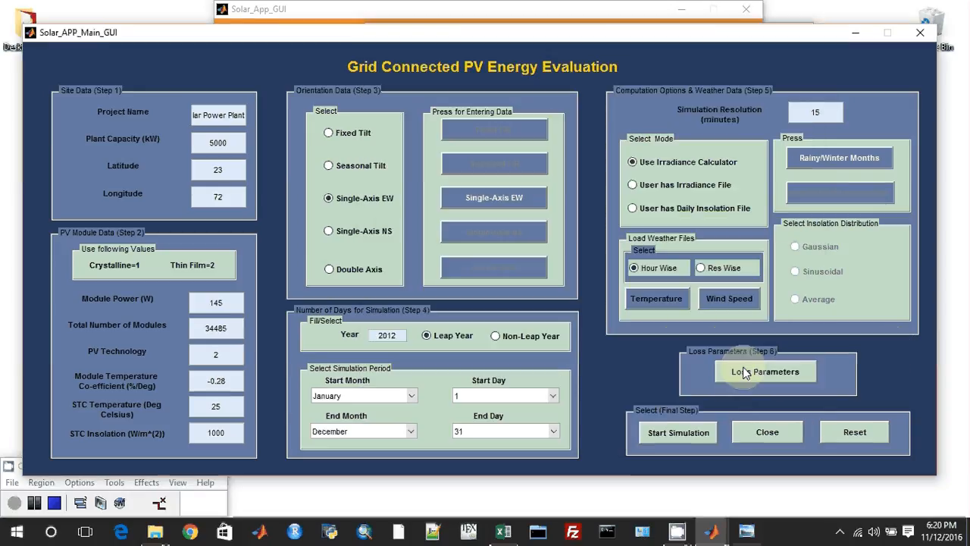
# Run the full-year PV energy simulation and bring its final report window to the front.
pyautogui.click(680, 434)
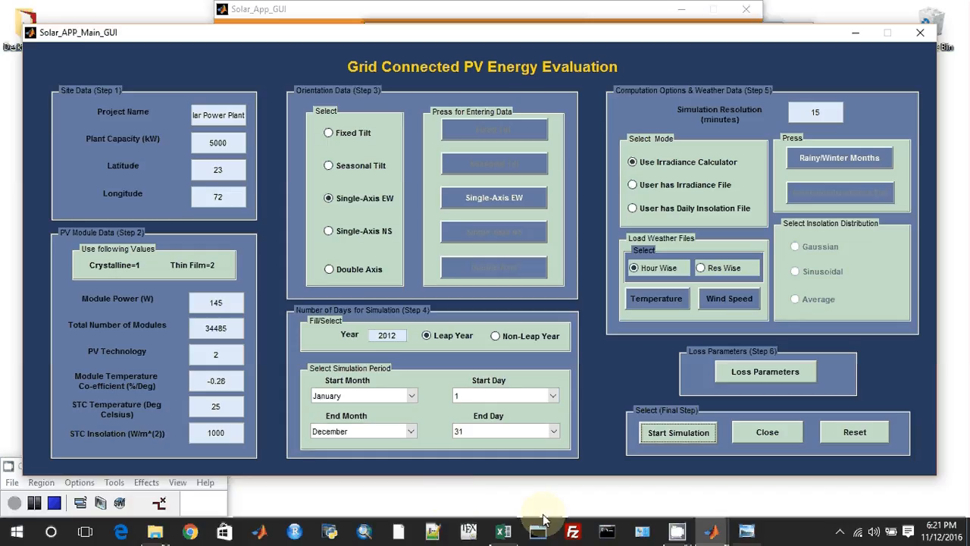
pyautogui.click(720, 531)
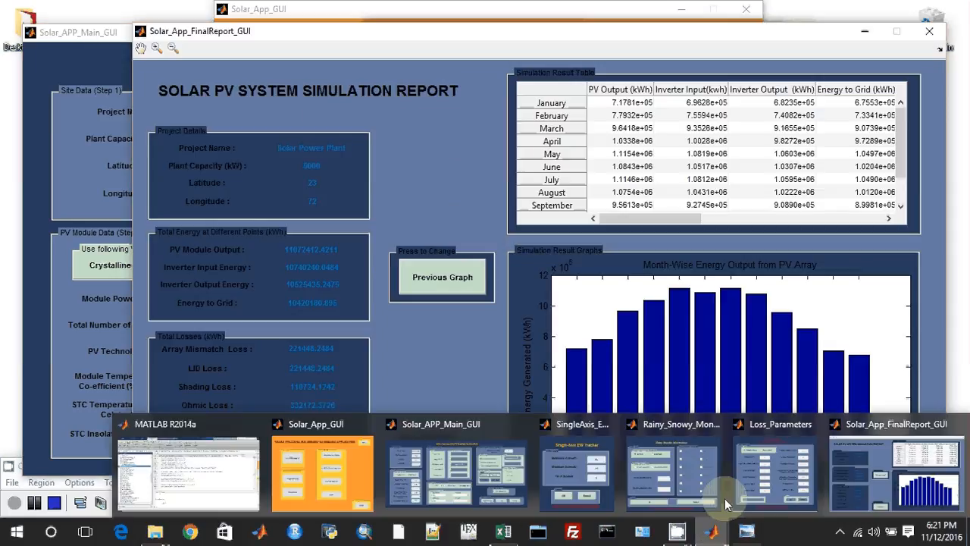
pyautogui.click(724, 498)
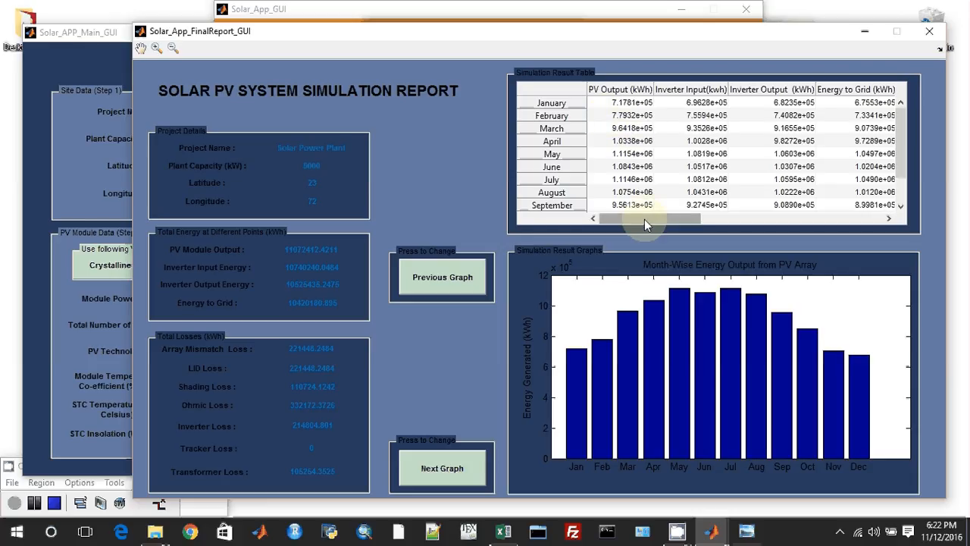
# Examine the monthly simulation result table across all energy and loss columns and down to December.
pyautogui.moveTo(644, 219); pyautogui.dragTo(822, 242)
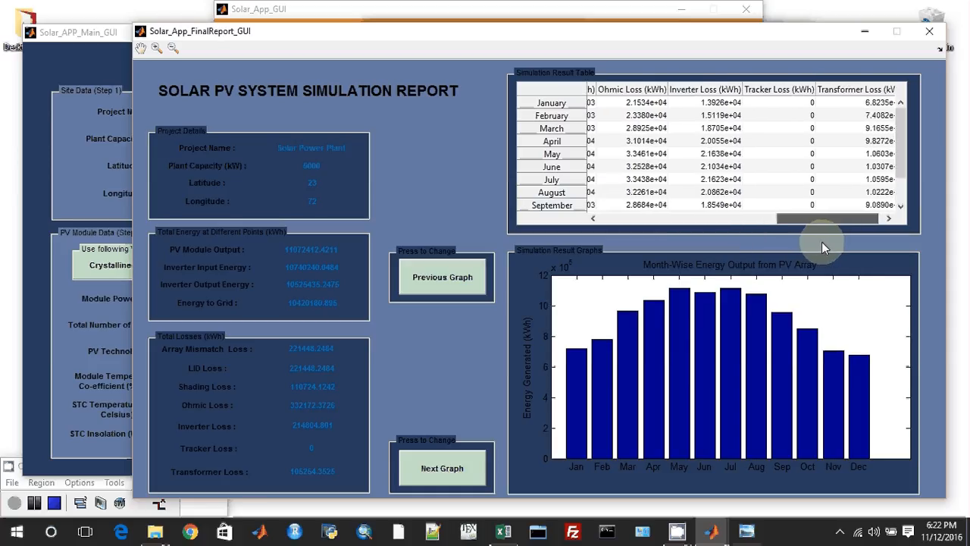
pyautogui.moveTo(822, 242); pyautogui.dragTo(834, 242)
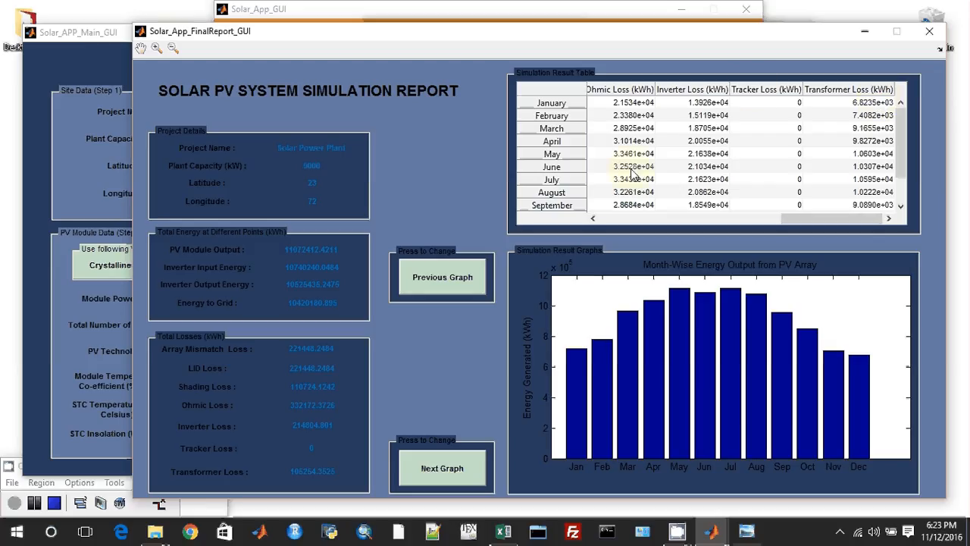
pyautogui.moveTo(799, 219); pyautogui.dragTo(631, 201)
pyautogui.moveTo(898, 127); pyautogui.dragTo(899, 151)
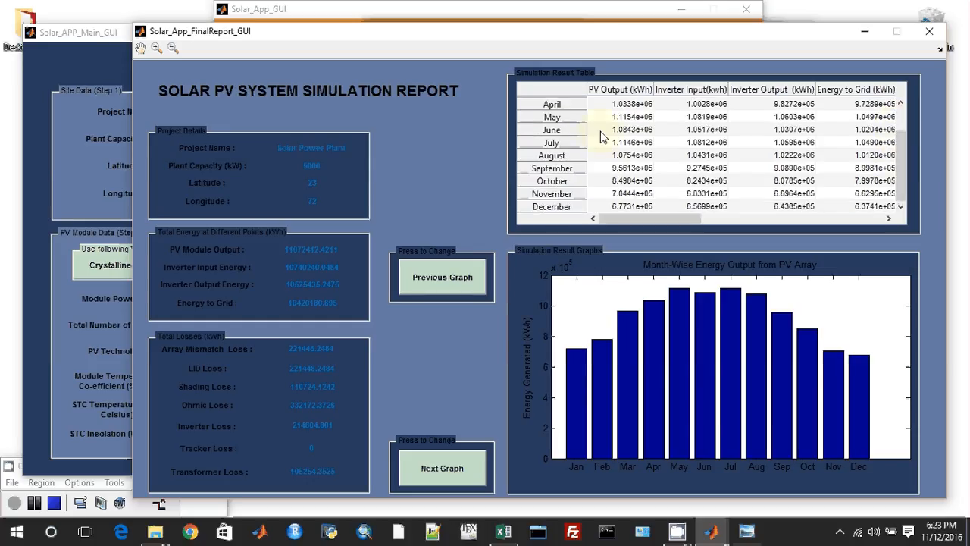
pyautogui.moveTo(901, 148); pyautogui.dragTo(900, 113)
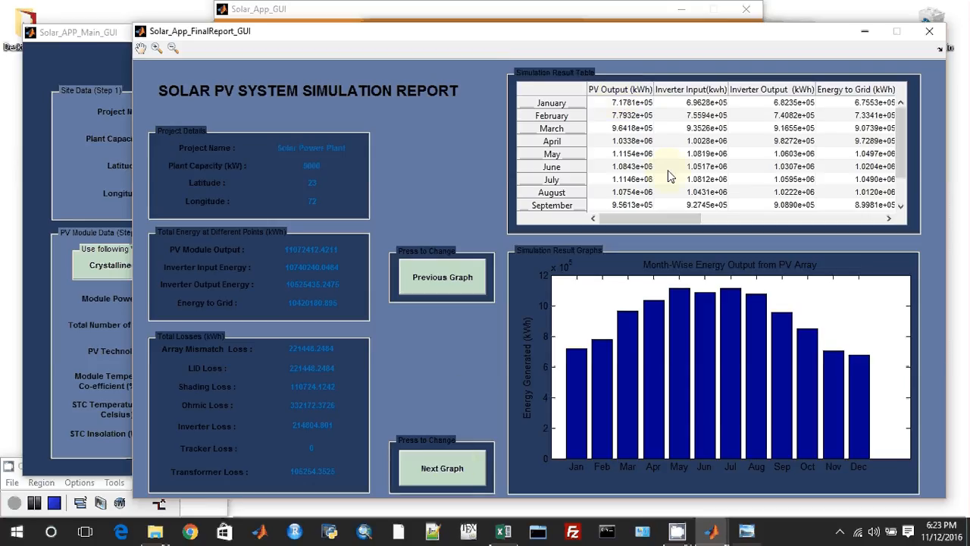
# View the month-wise result graphs for inverter input, inverter output and energy output to the grid.
pyautogui.click(426, 472)
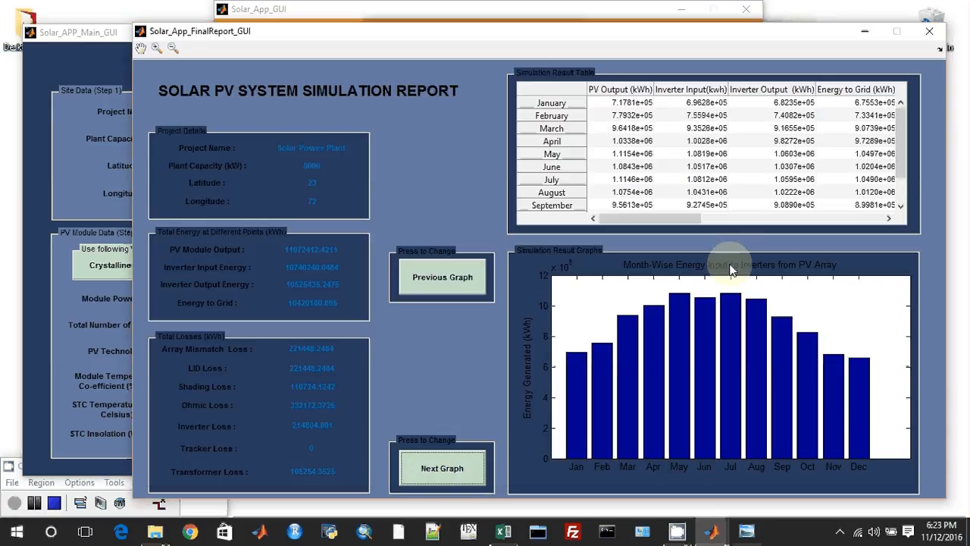
pyautogui.click(434, 474)
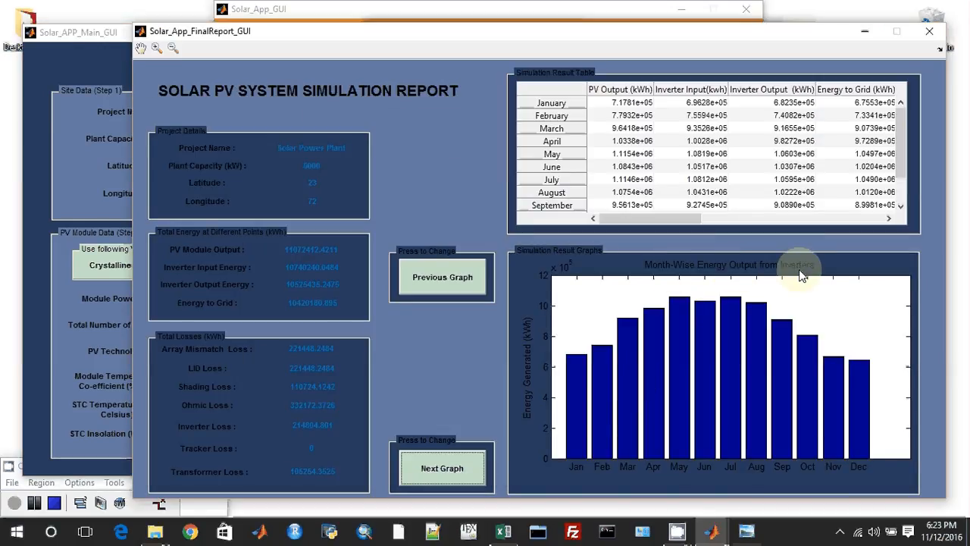
pyautogui.click(464, 466)
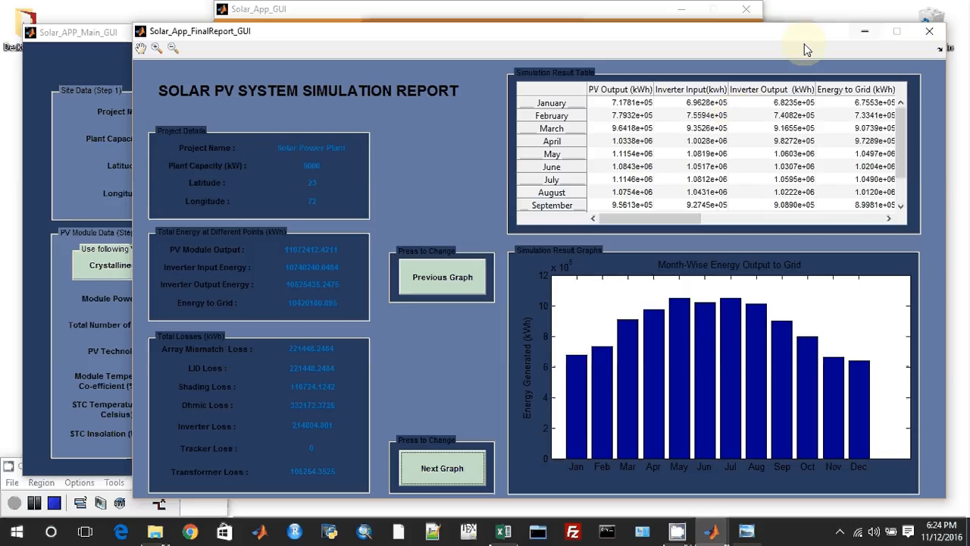
# Close the simulation report and switch to the MATLAB main window to view the PVPlantEnergy Excel files in the current folder.
pyautogui.click(926, 38)
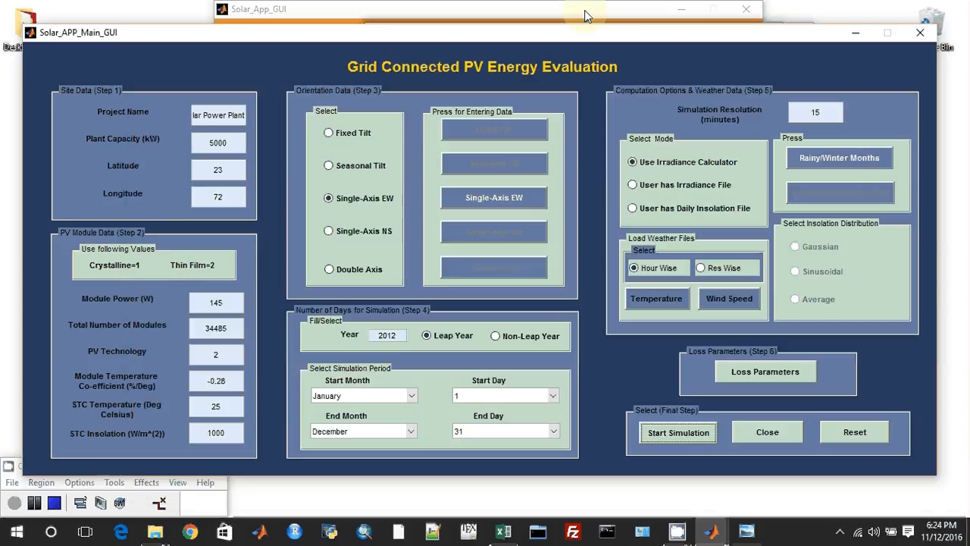
pyautogui.moveTo(711, 531)
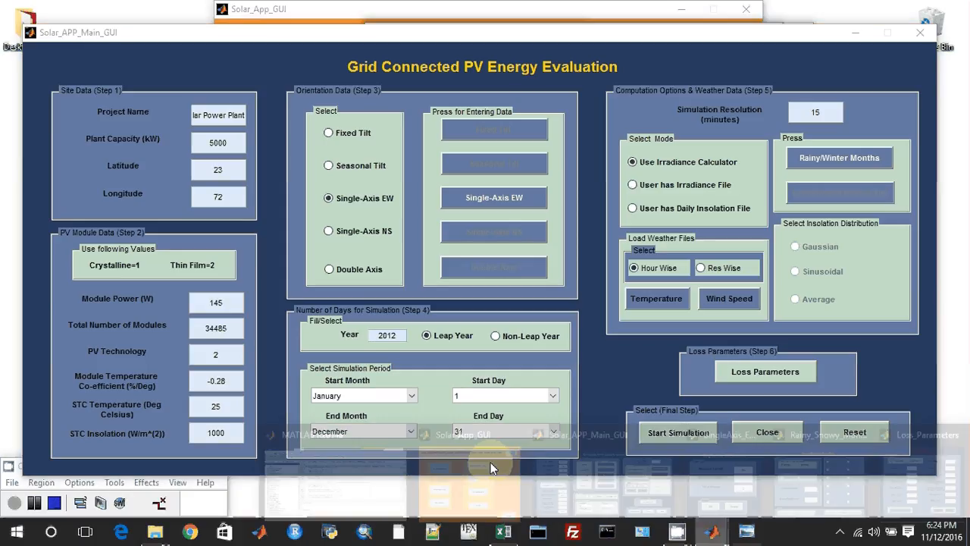
pyautogui.click(347, 485)
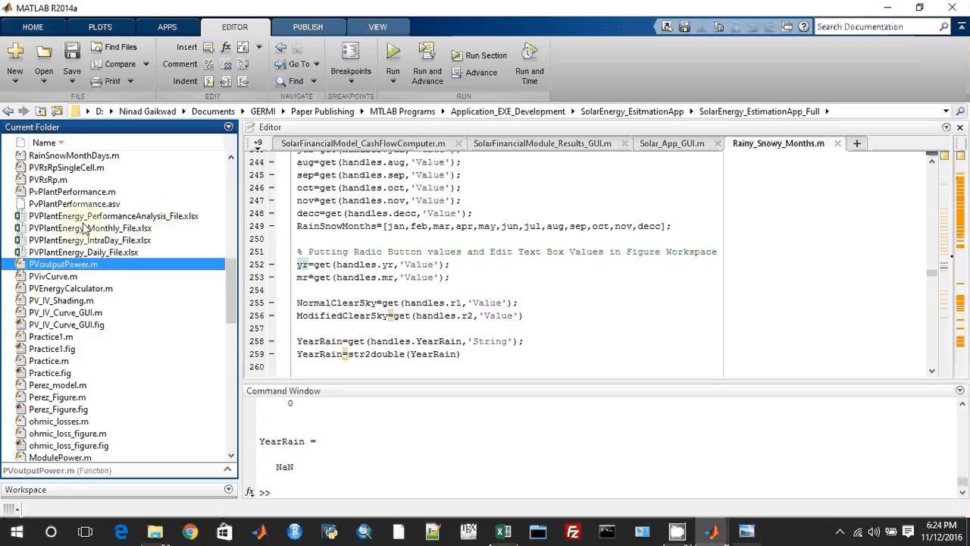
# Close the loss parameters, rainy months and single-axis EW data windows, and bring back the main evaluation window.
pyautogui.click(708, 538)
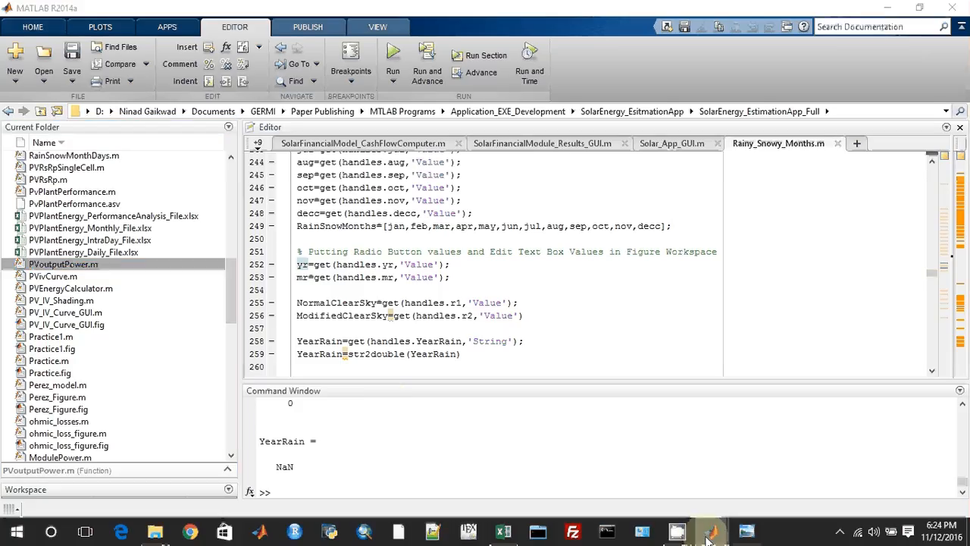
pyautogui.click(960, 423)
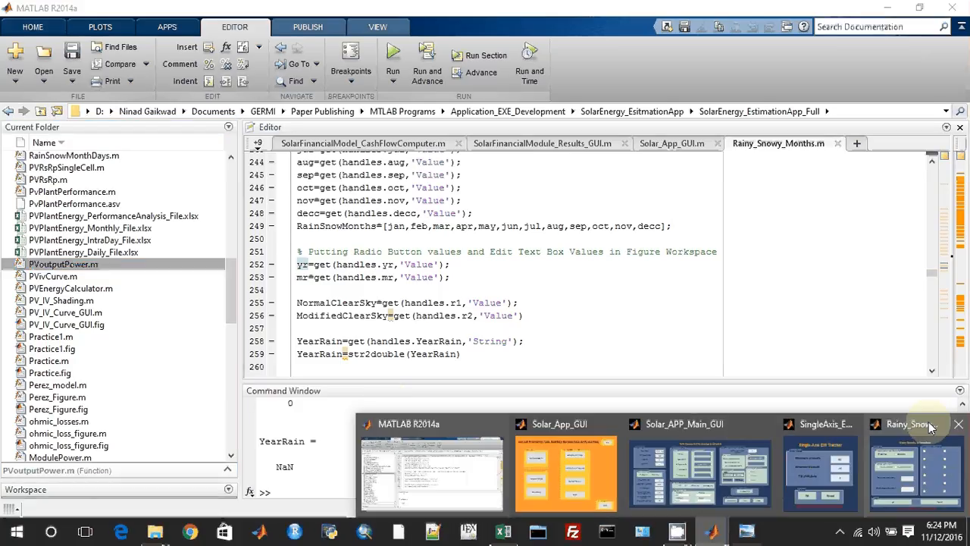
pyautogui.click(959, 424)
pyautogui.click(959, 424)
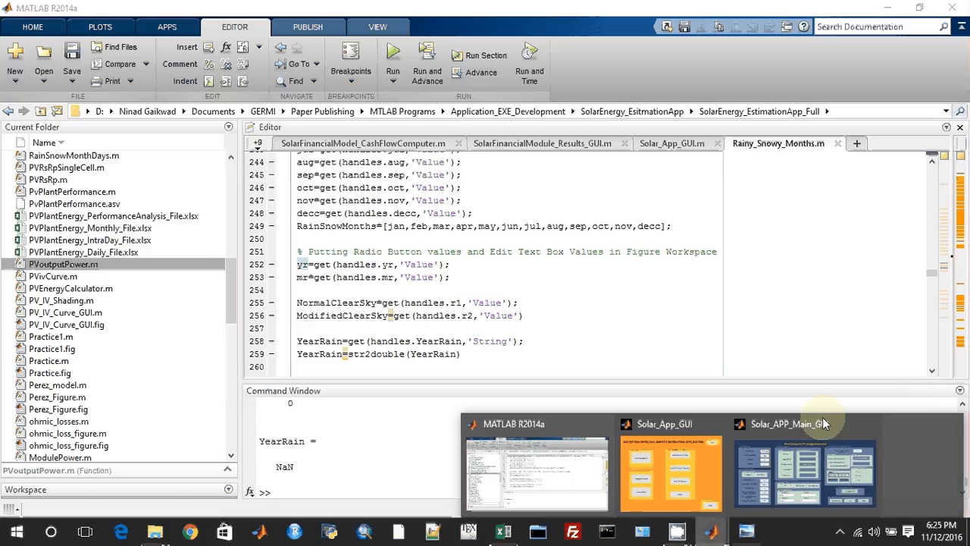
pyautogui.click(823, 417)
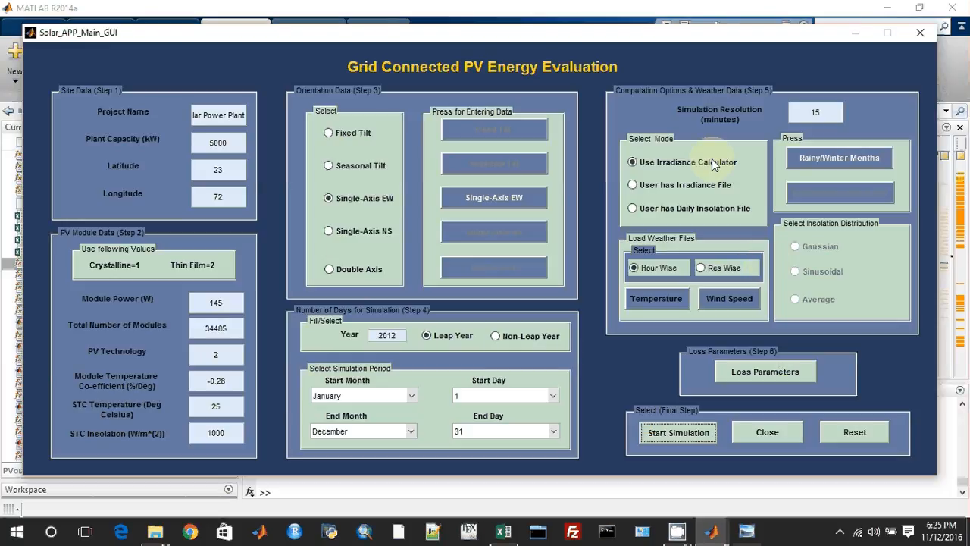
# Open the rainy months information and choose the Modified clear sky model with Yearly Rainfall data of 1000 mm.
pyautogui.click(803, 161)
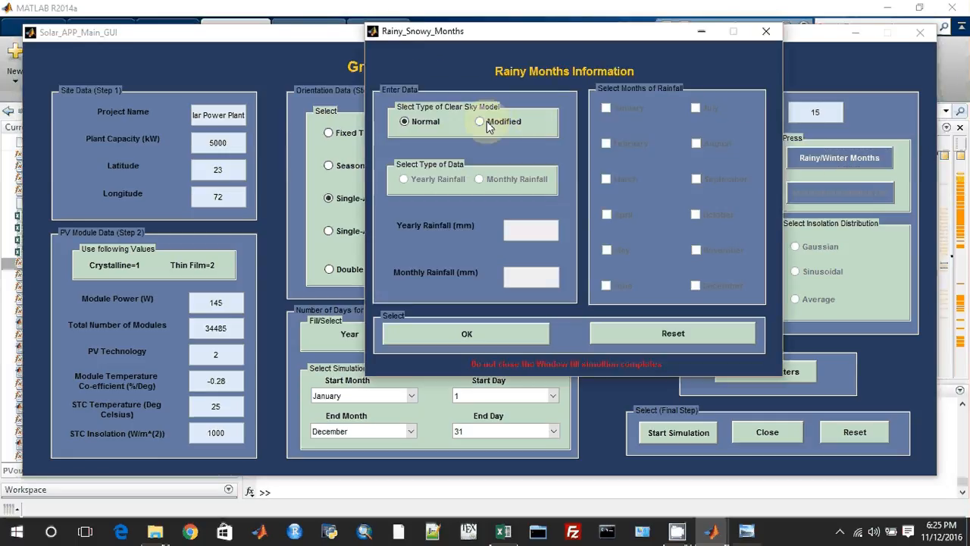
pyautogui.click(488, 125)
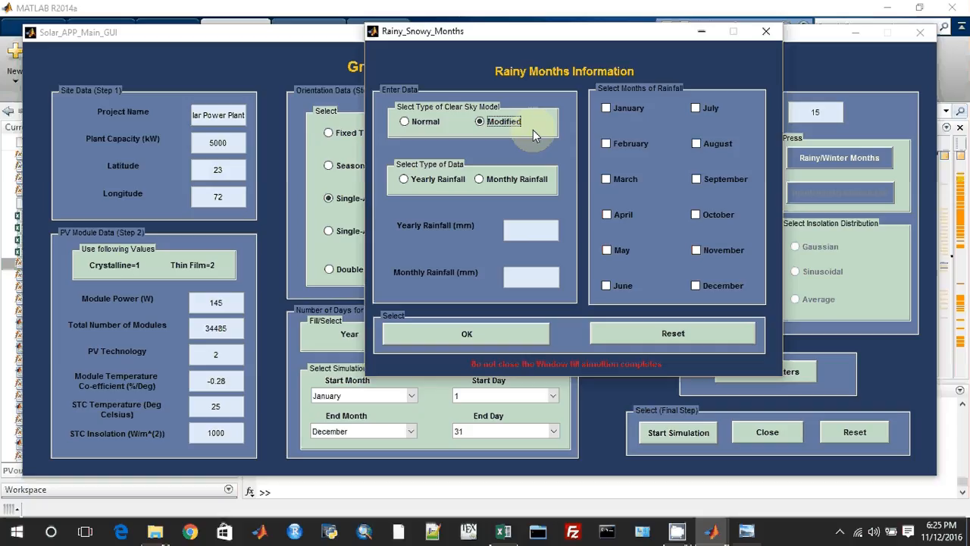
pyautogui.click(422, 182)
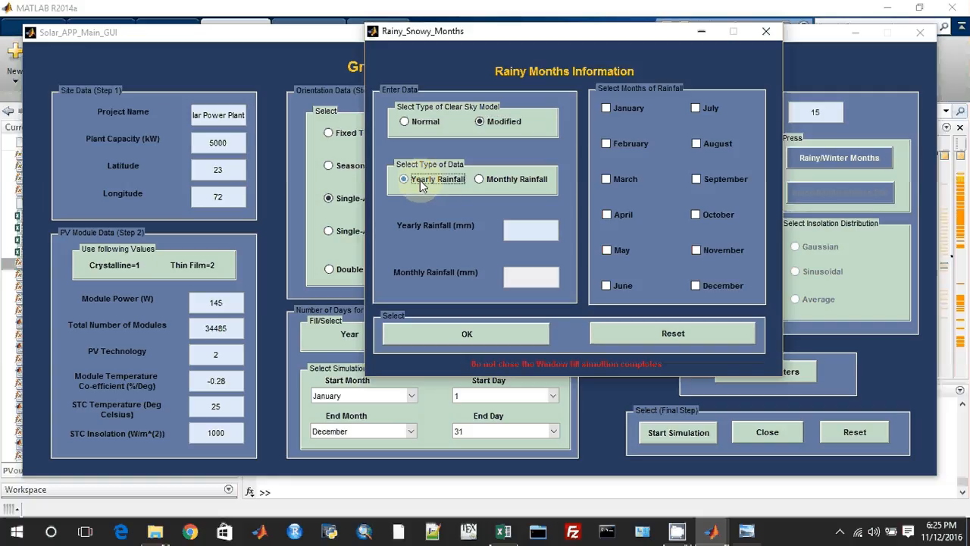
pyautogui.click(523, 232)
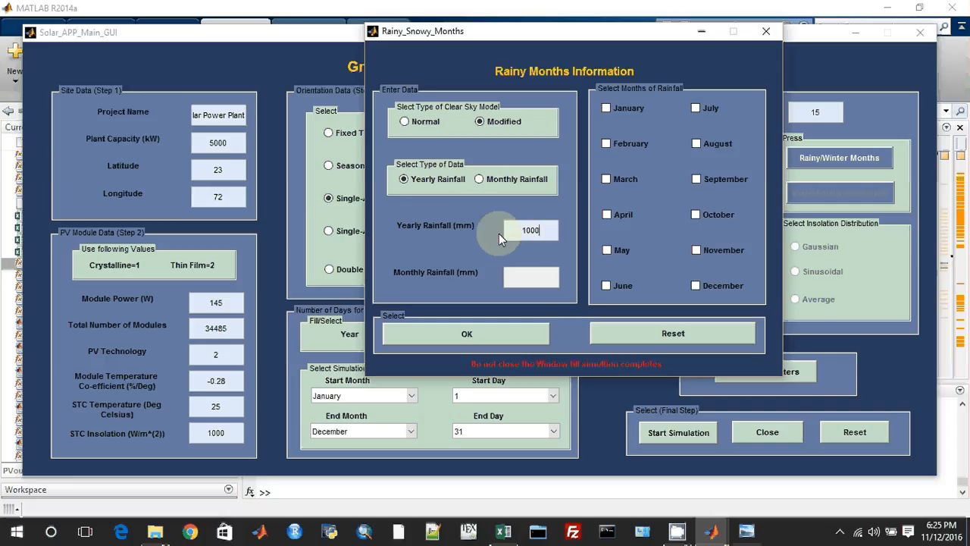
pyautogui.click(465, 228)
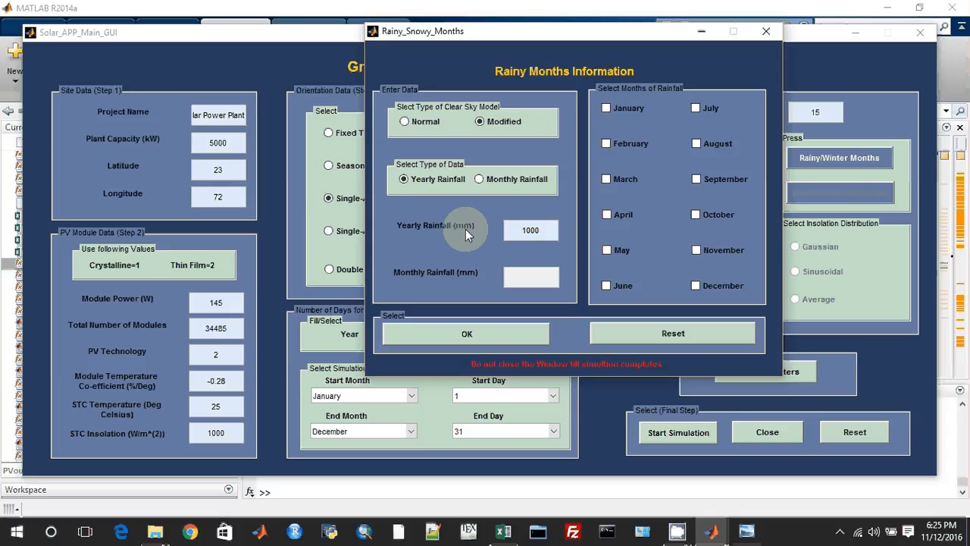
pyautogui.click(524, 230)
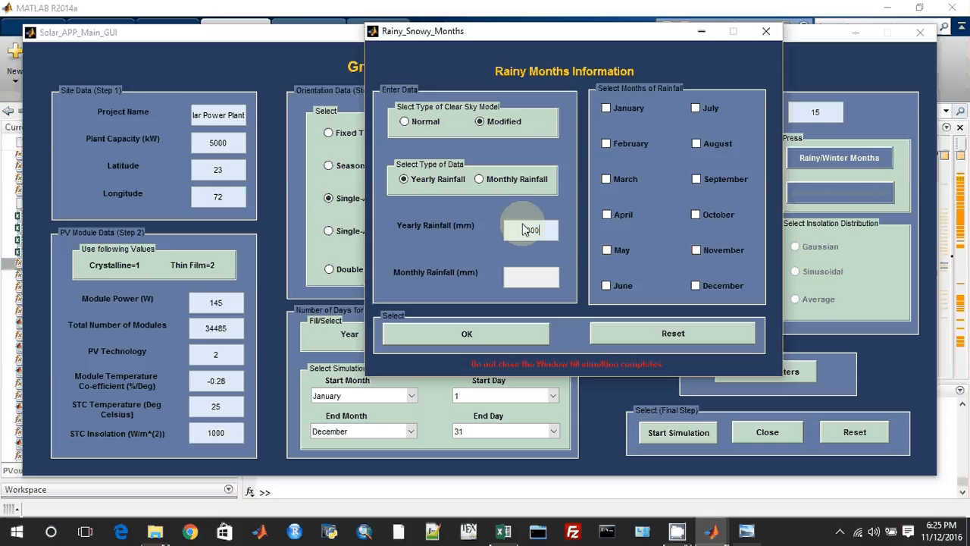
# Mark June, July, August and September as rainfall months, confirm the rainy months information, and return to the main evaluation window.
pyautogui.click(609, 244)
pyautogui.click(606, 286)
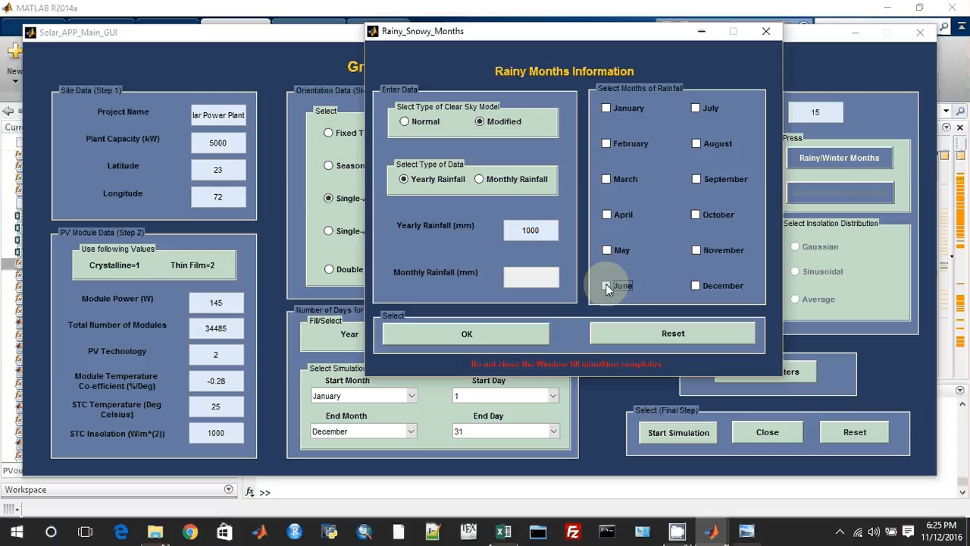
pyautogui.click(704, 106)
pyautogui.click(696, 144)
pyautogui.click(696, 177)
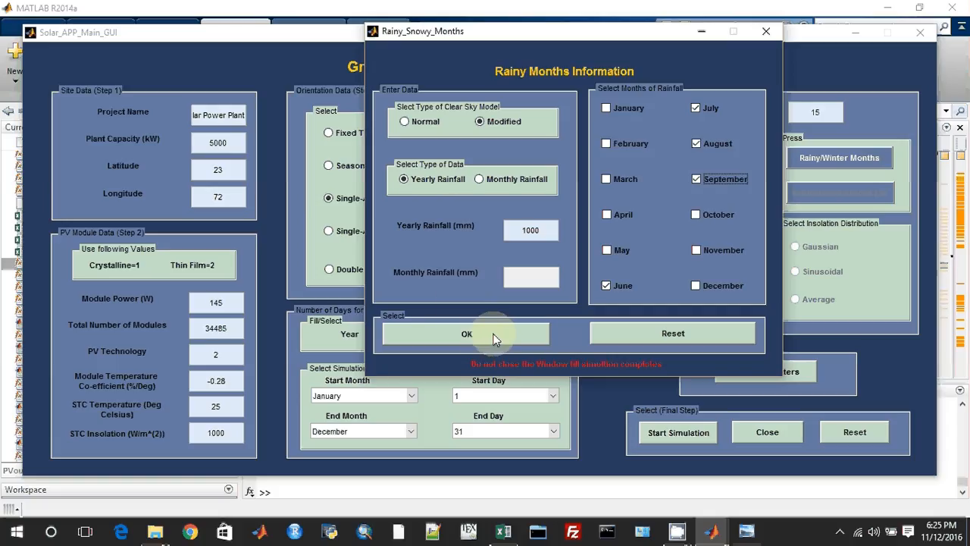
pyautogui.click(466, 334)
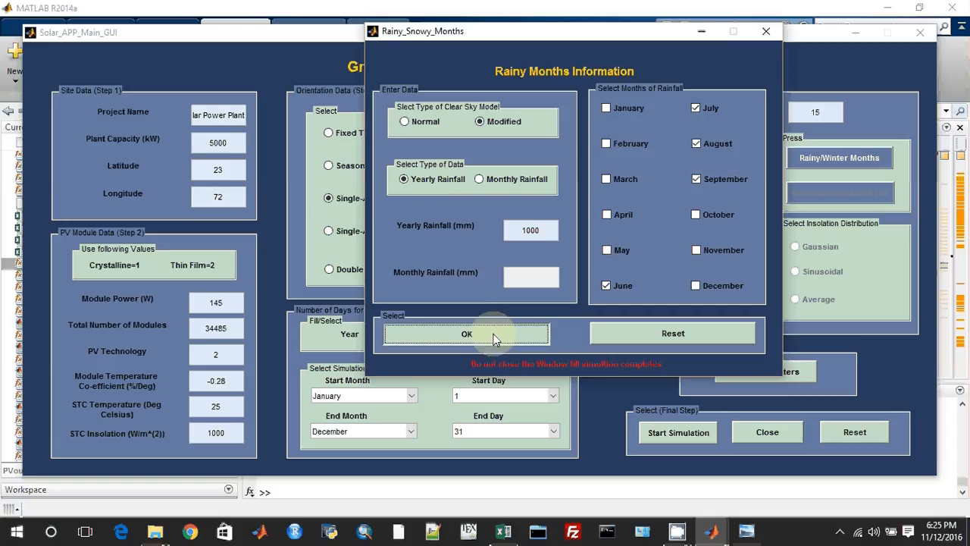
pyautogui.click(297, 62)
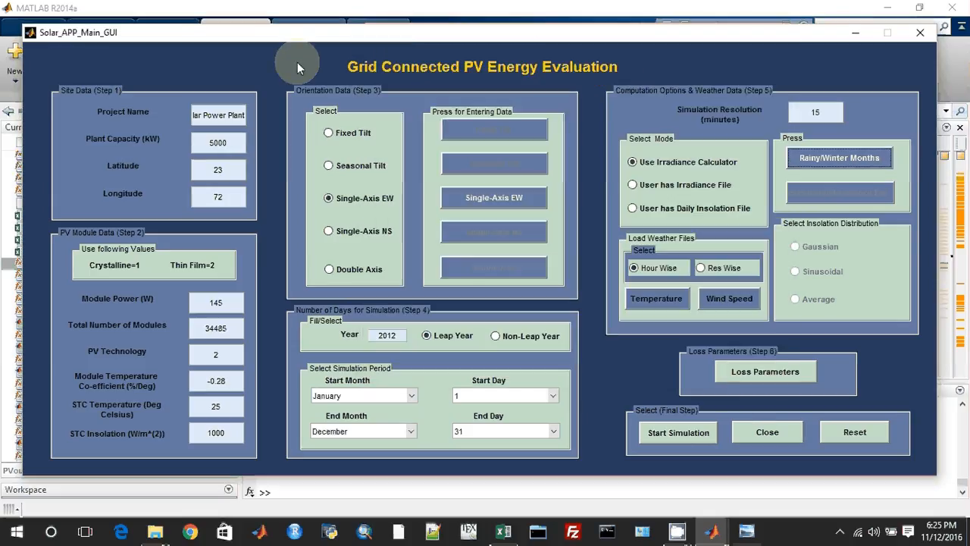
# Set the single-axis EW tracker data to maximum azimuth 45, minimum azimuth -45 and module tilt 0, and confirm.
pyautogui.click(475, 202)
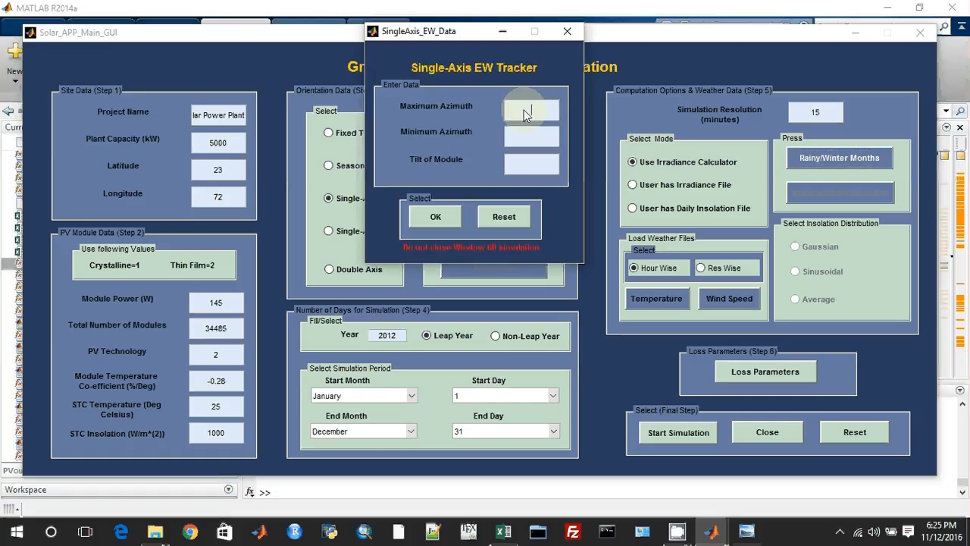
pyautogui.write('45')
pyautogui.click(536, 139)
pyautogui.write('-45')
pyautogui.click(537, 162)
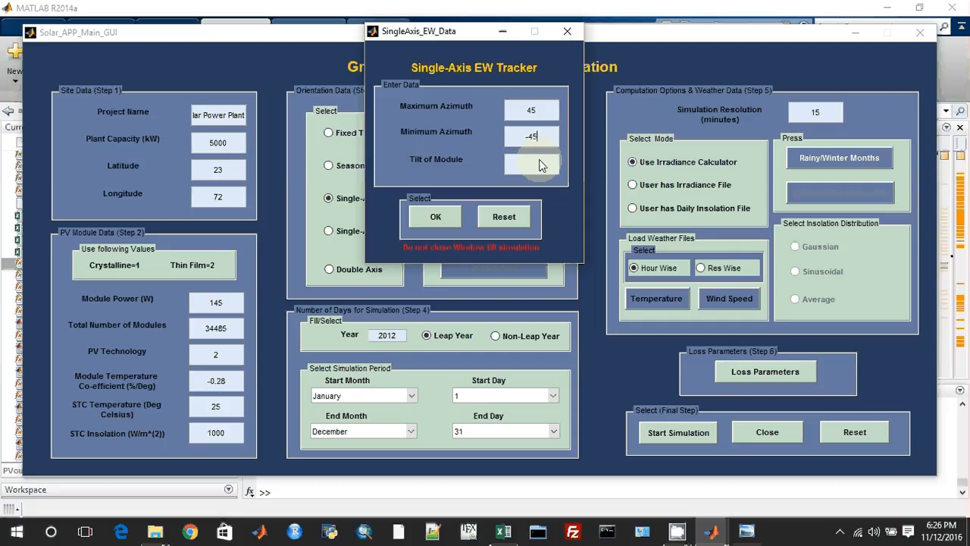
pyautogui.write('0')
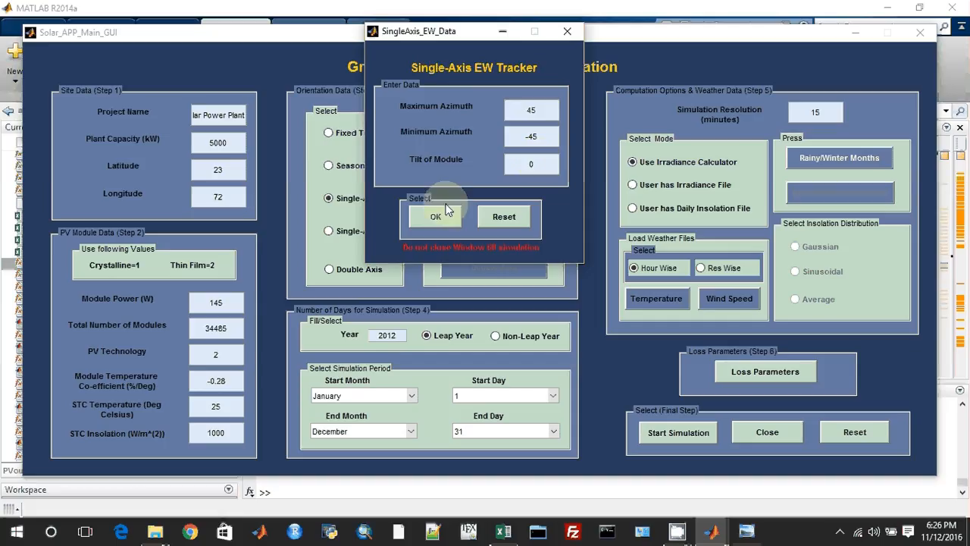
pyautogui.click(451, 217)
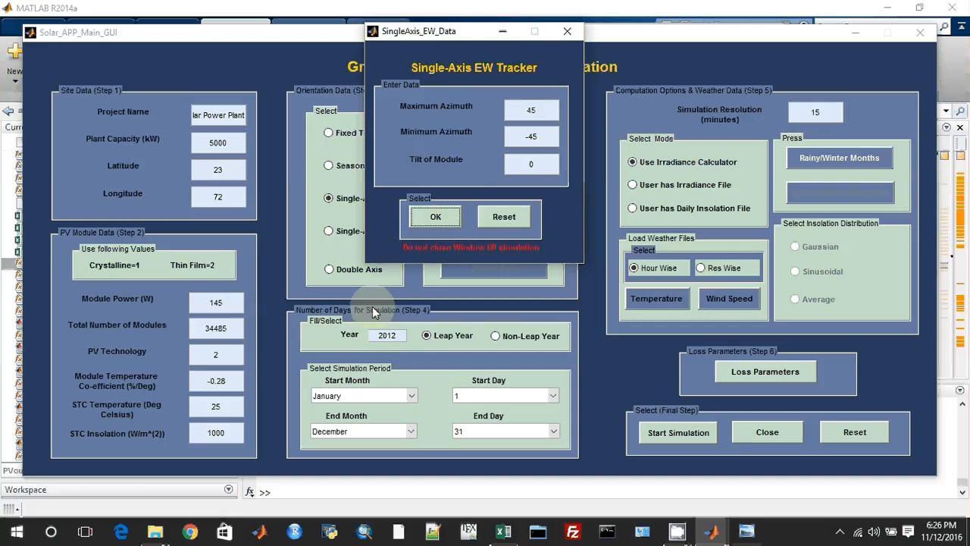
# Keep the hour-wise weather files, accept the default loss parameters and start the simulation.
pyautogui.click(650, 271)
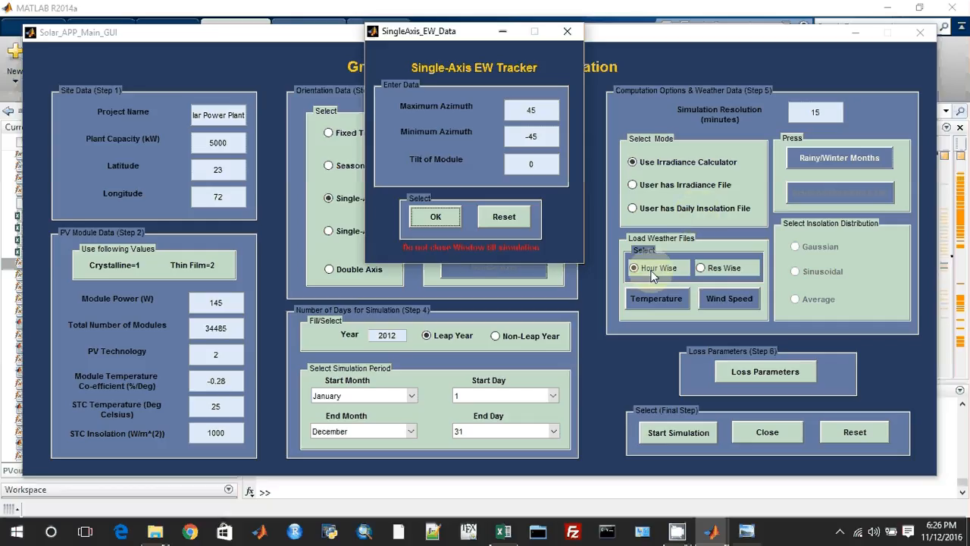
pyautogui.click(668, 299)
pyautogui.click(716, 303)
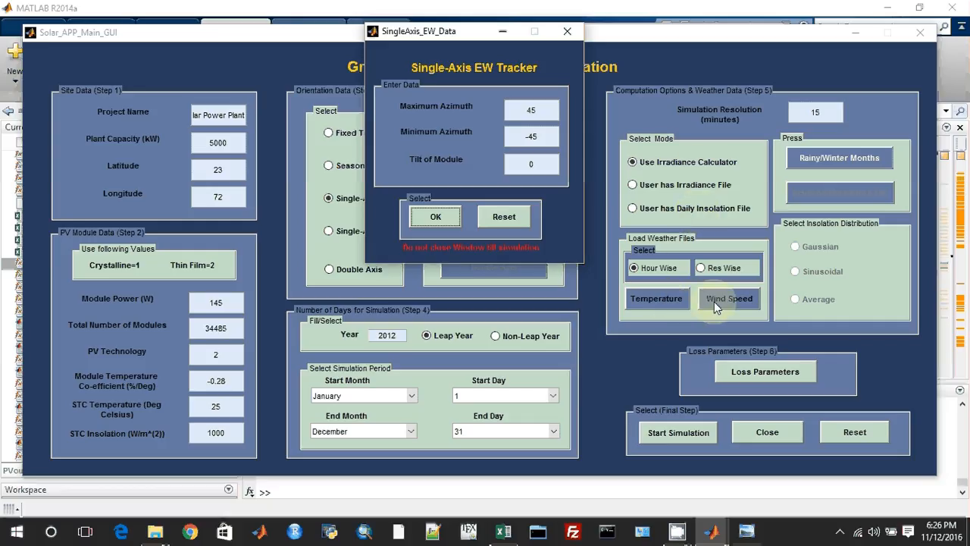
pyautogui.click(754, 371)
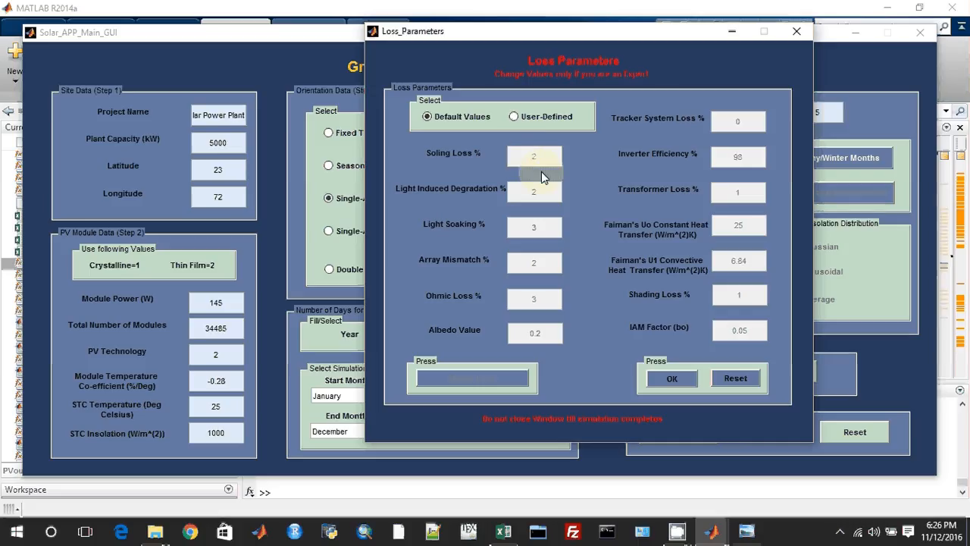
pyautogui.click(676, 384)
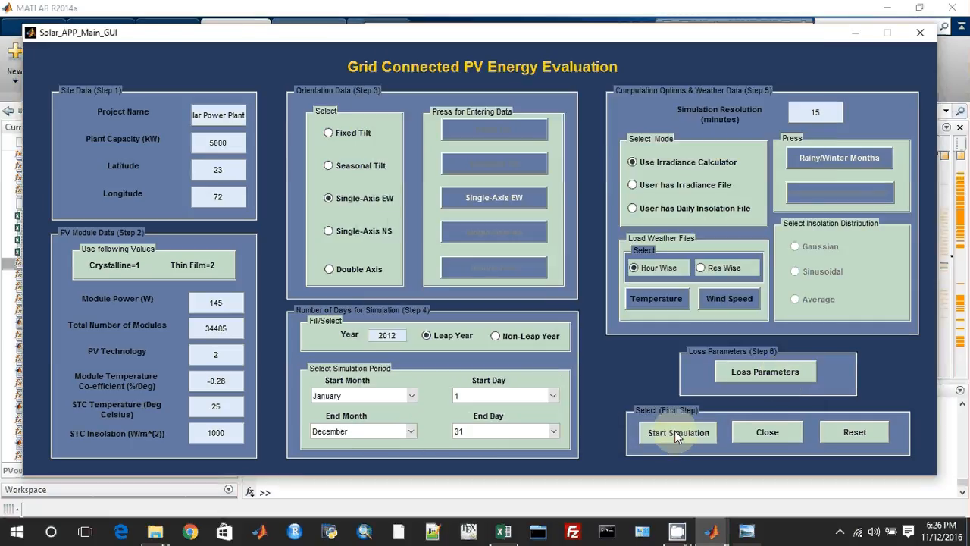
pyautogui.click(675, 431)
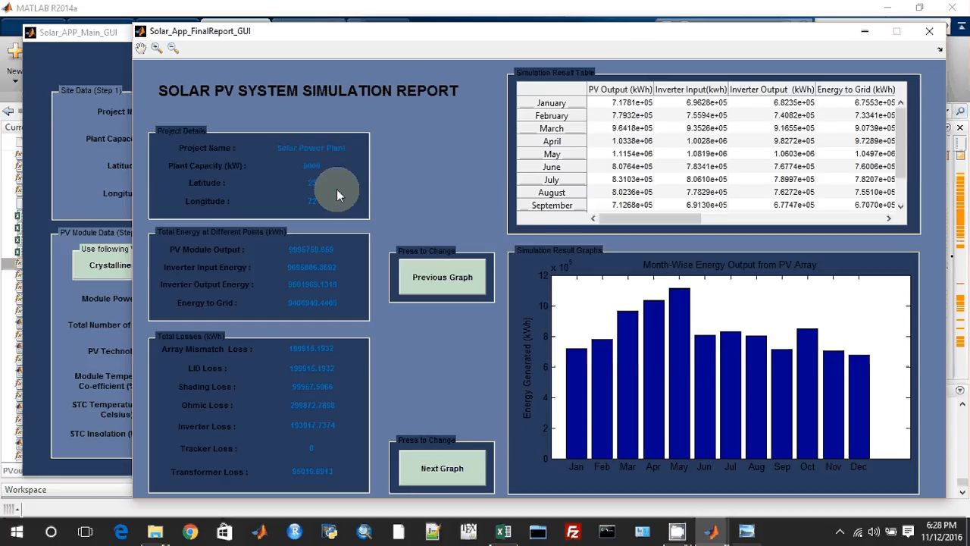
# Close the simulation report and delete the four PVPlantEnergy Excel files (PerformanceAnalysis, Monthly, IntraDay and Daily) from MATLAB's current folder.
pyautogui.click(933, 33)
pyautogui.click(250, 15)
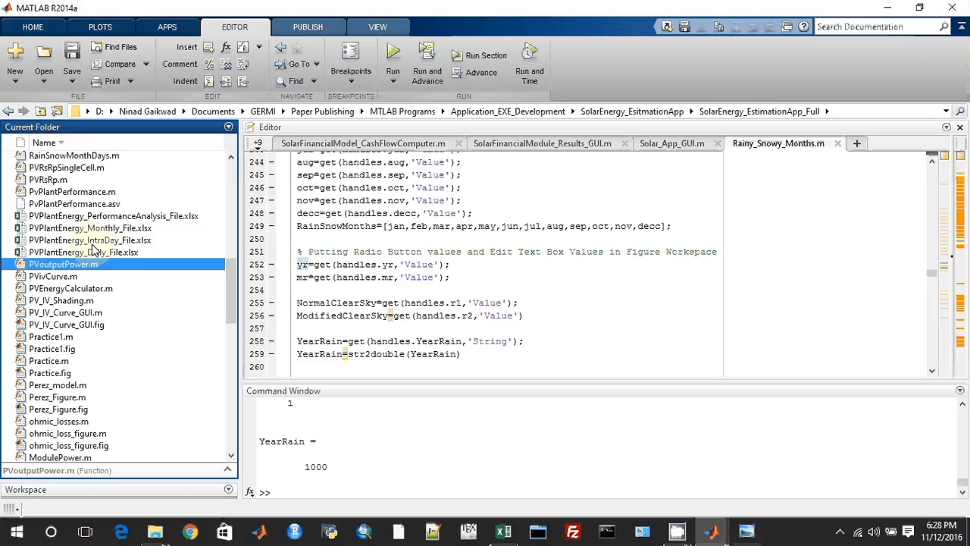
pyautogui.click(107, 255)
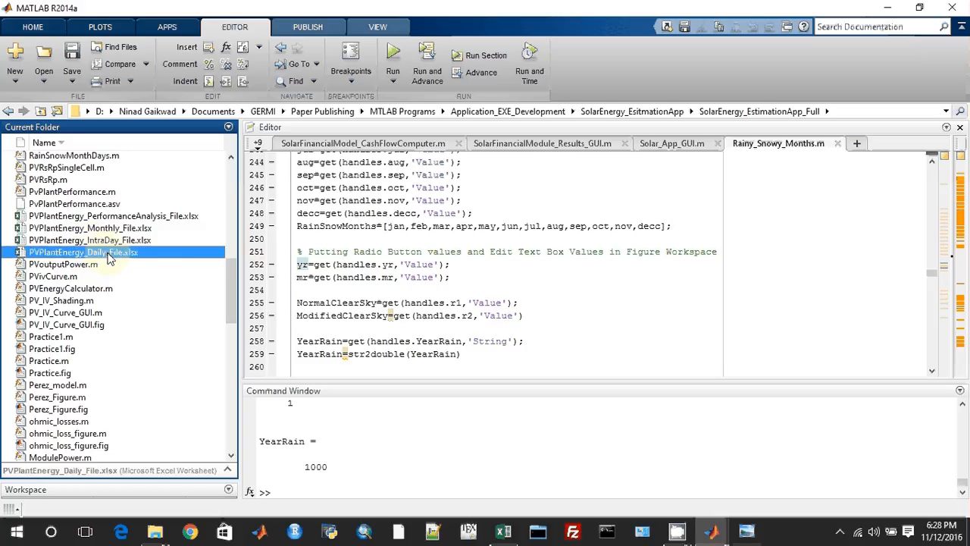
pyautogui.moveTo(108, 258); pyautogui.dragTo(119, 222)
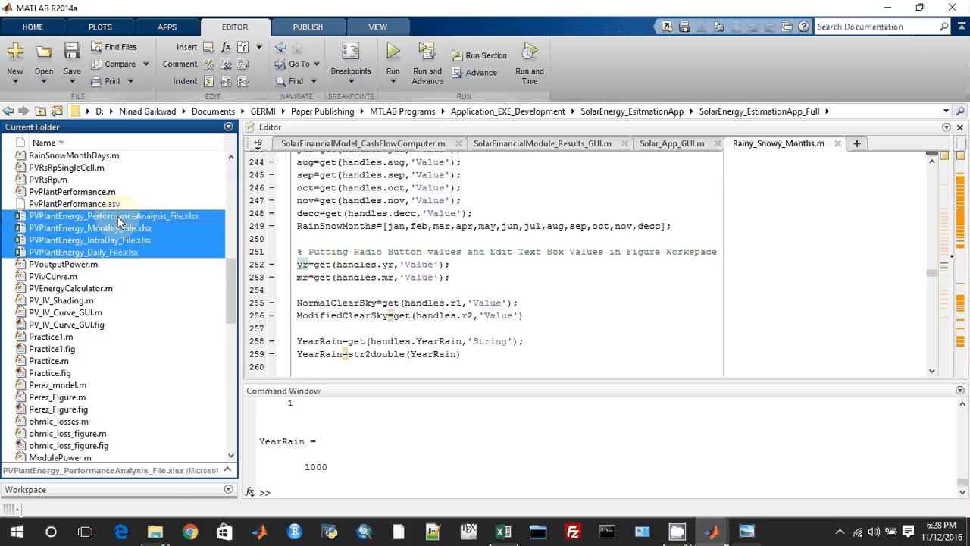
pyautogui.press('Delete')
pyautogui.press('Return')
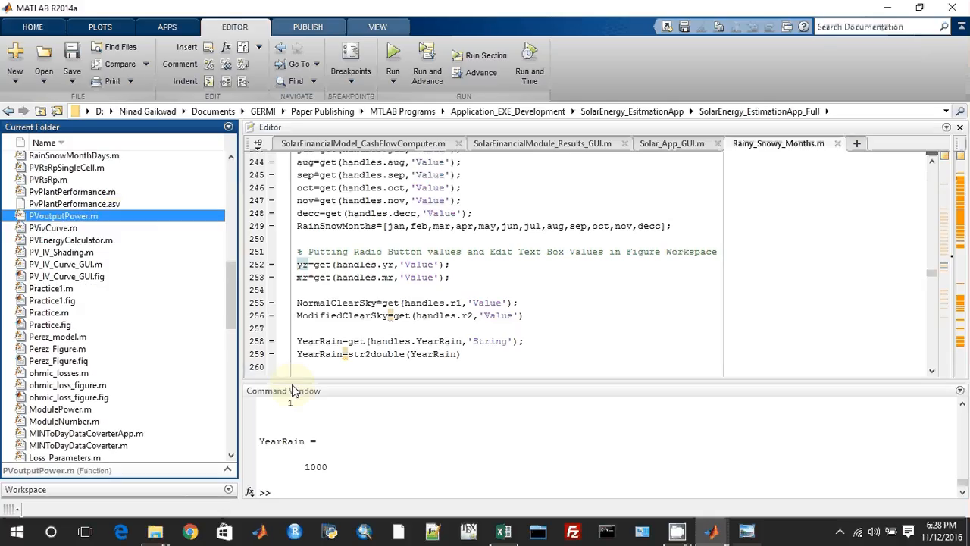
# Close the leftover loss parameters, single-axis EW data and rainy months windows, and bring back the main evaluation window.
pyautogui.click(711, 531)
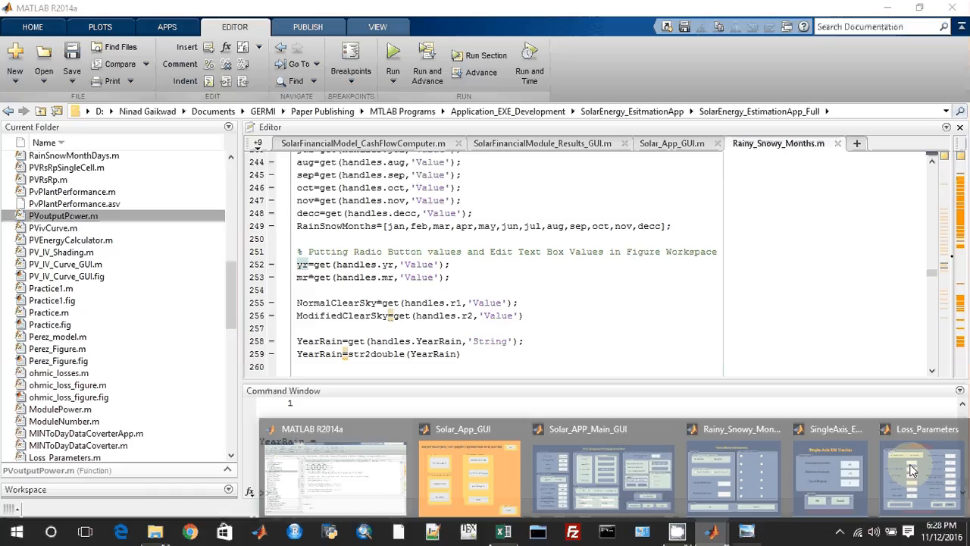
pyautogui.middleClick(899, 429)
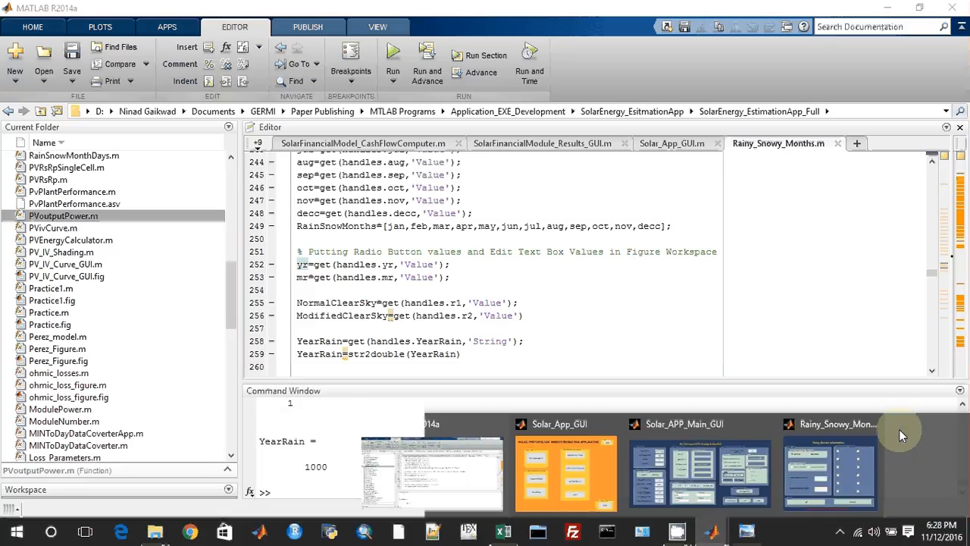
pyautogui.middleClick(898, 429)
pyautogui.click(847, 429)
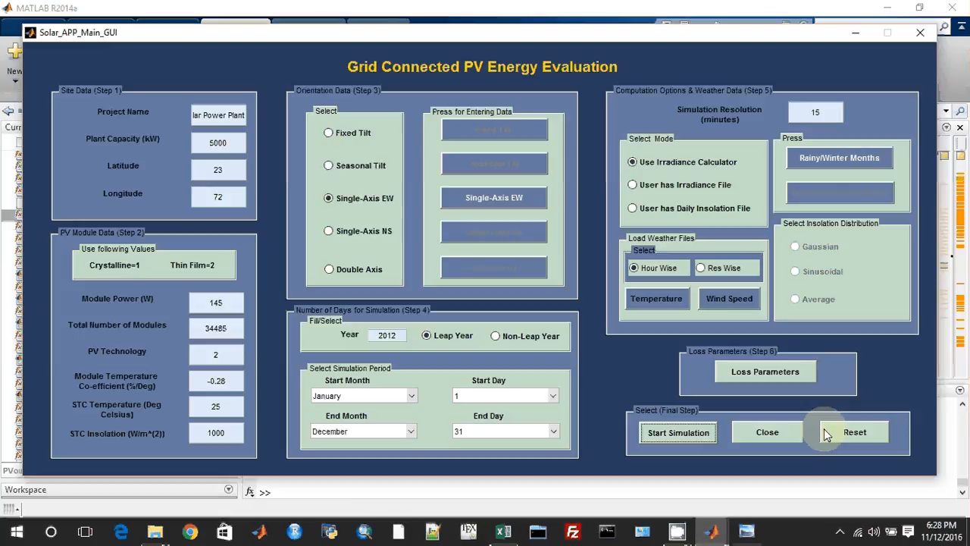
# Re-enter the single-axis EW tracker data with maximum azimuth 45, minimum azimuth -45 and module tilt 0, and confirm it.
pyautogui.click(533, 210)
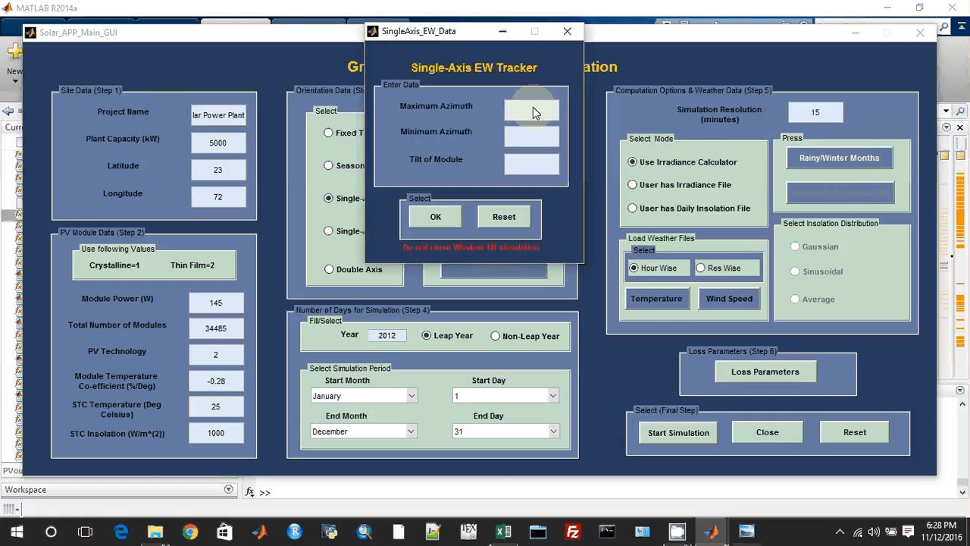
pyautogui.click(534, 112)
pyautogui.write('45')
pyautogui.click(543, 138)
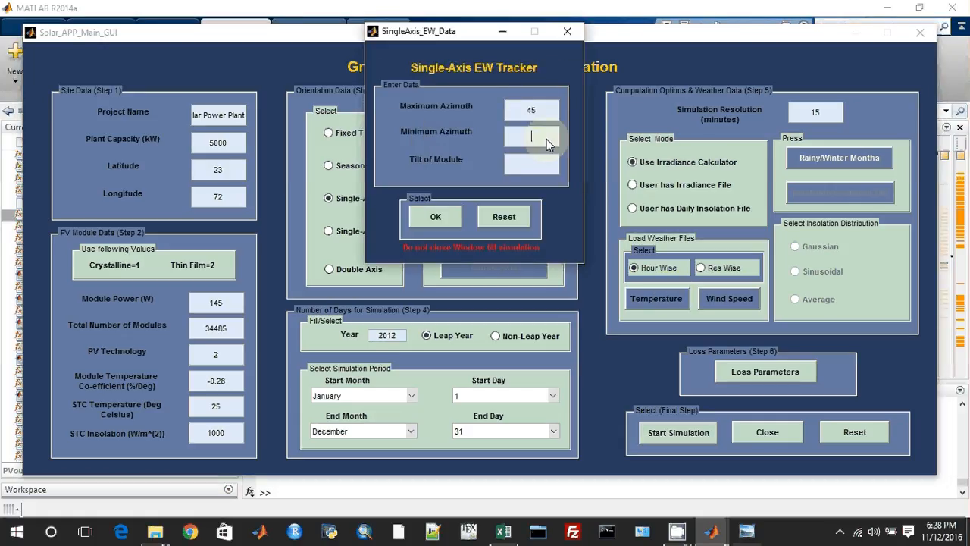
pyautogui.write('-45')
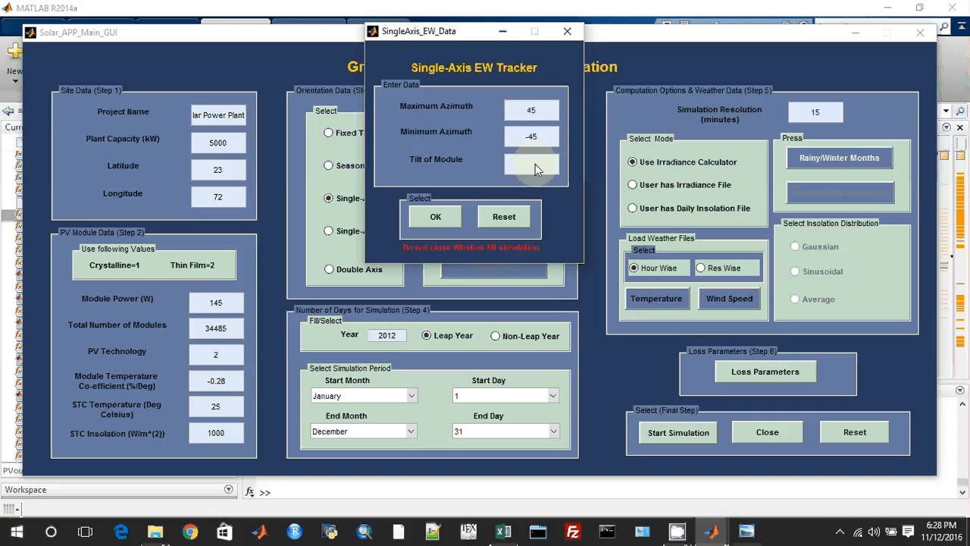
pyautogui.click(536, 170)
pyautogui.write('0')
pyautogui.click(436, 218)
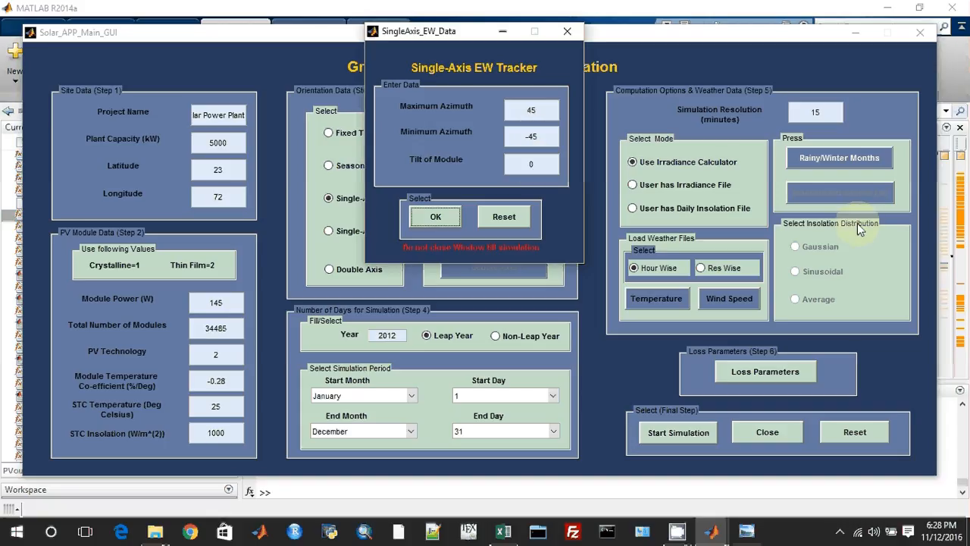
# Switch the computation mode to User has Daily Insolation File and choose the Gaussian insolation distribution.
pyautogui.click(687, 188)
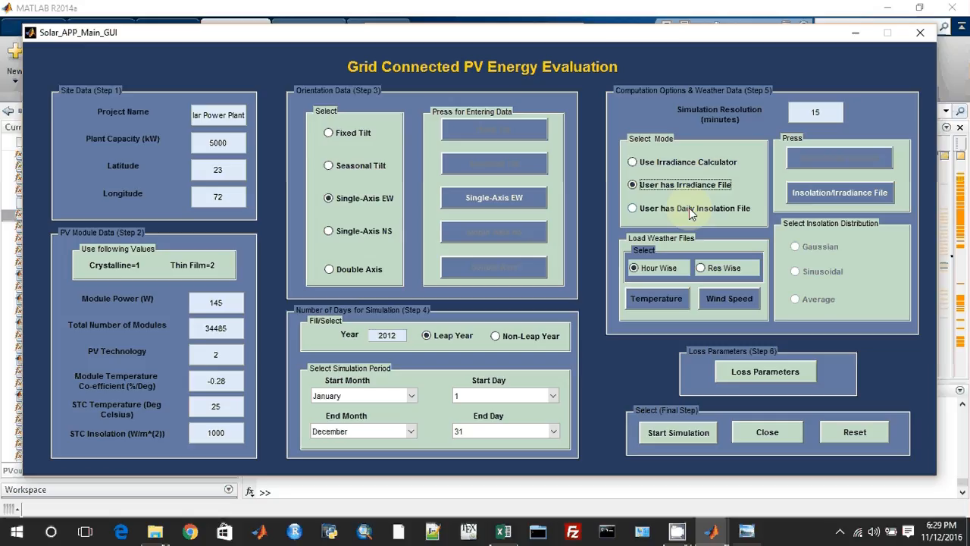
pyautogui.click(690, 212)
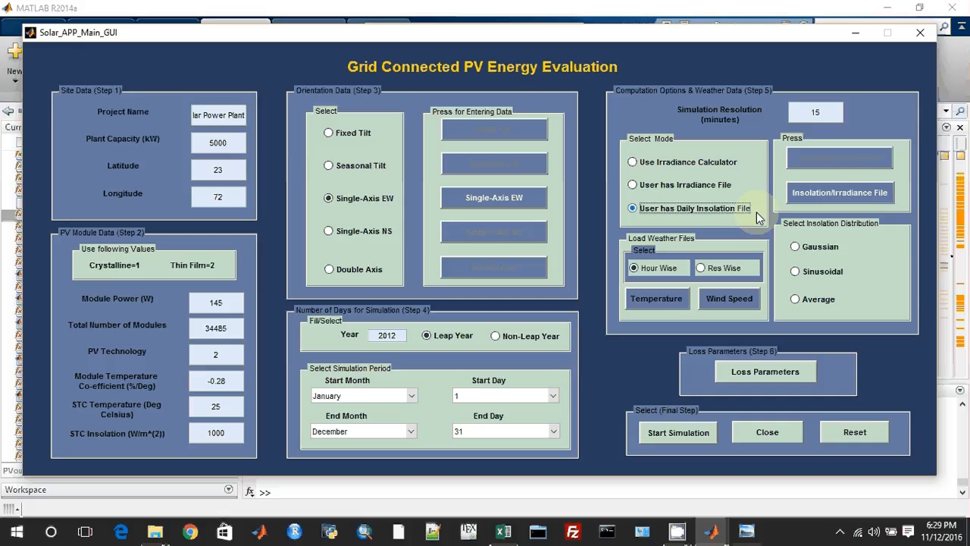
pyautogui.click(812, 250)
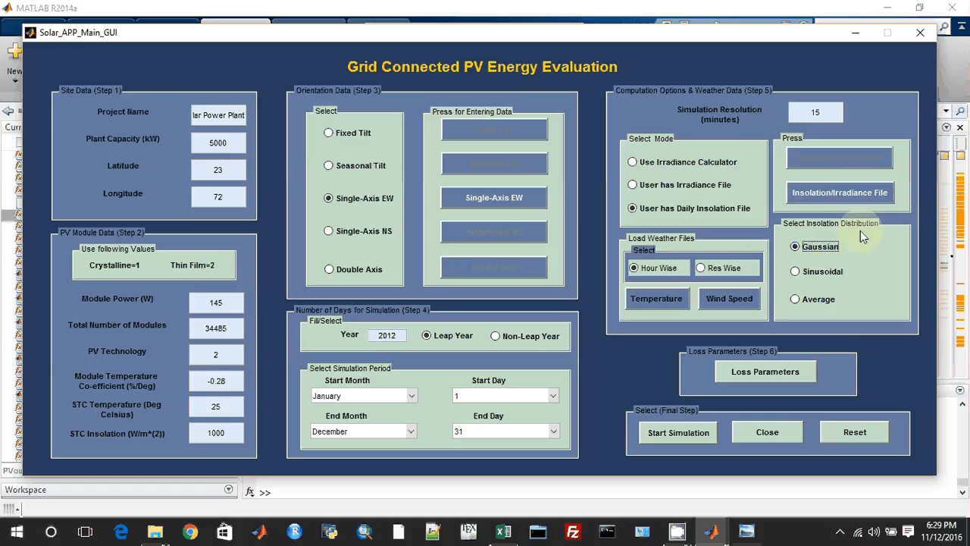
pyautogui.click(718, 301)
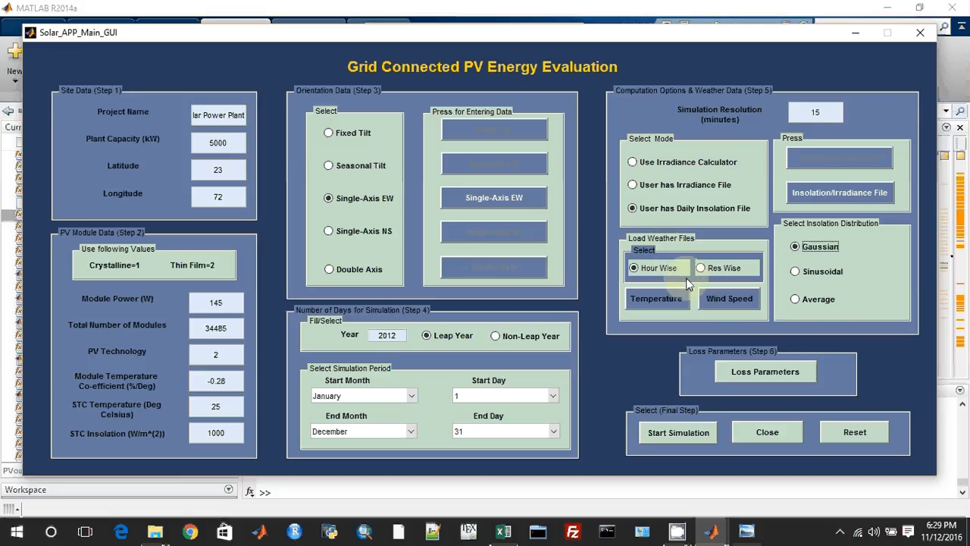
# Load "BackBone Insolation 2012 Watt per meter square.xlsx" from the Solar Plants > BackBone folder as the insolation file.
pyautogui.click(843, 195)
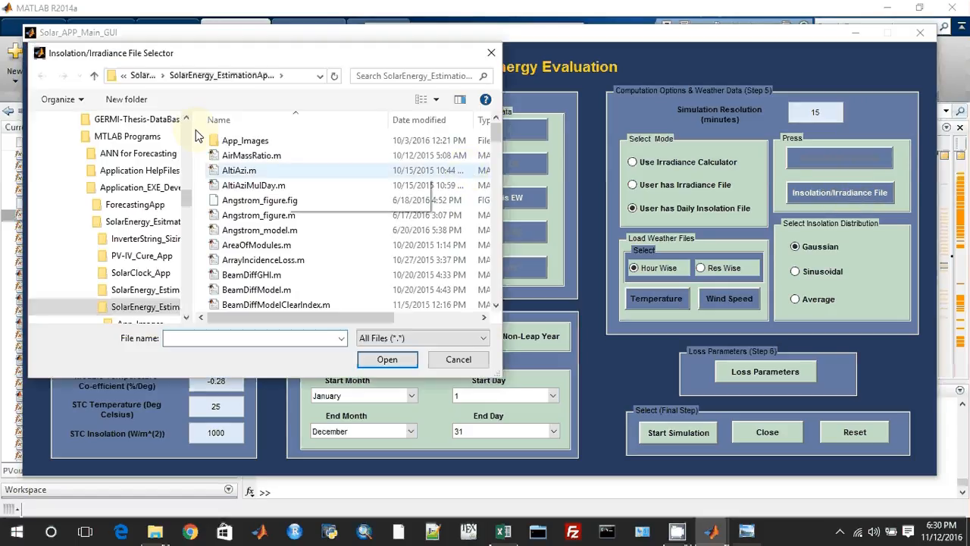
pyautogui.click(187, 120)
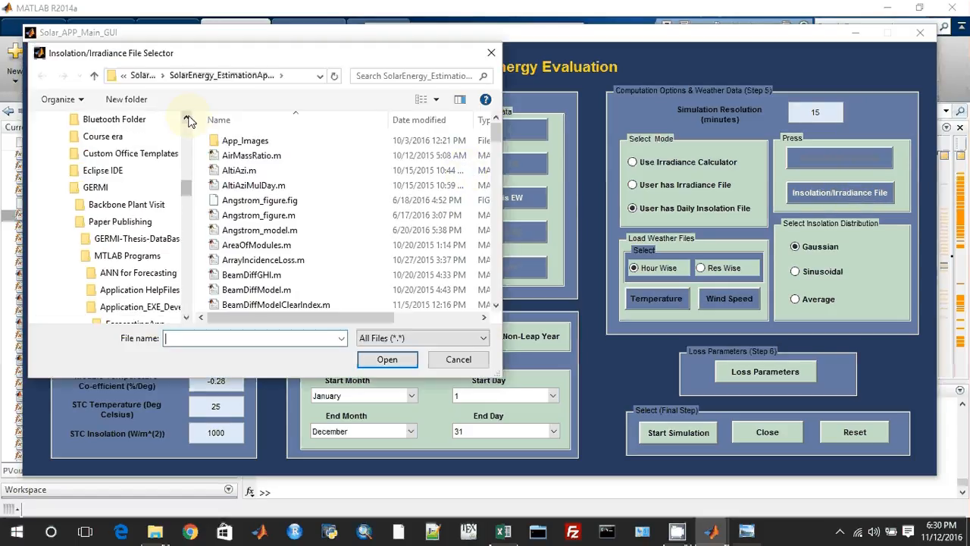
pyautogui.click(187, 119)
pyautogui.click(187, 120)
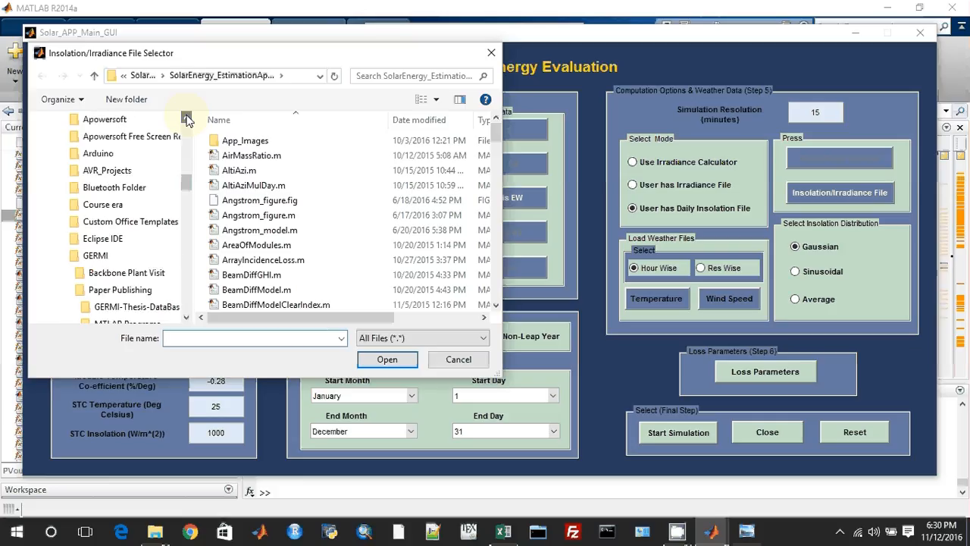
pyautogui.click(187, 120)
pyautogui.click(188, 120)
pyautogui.click(187, 119)
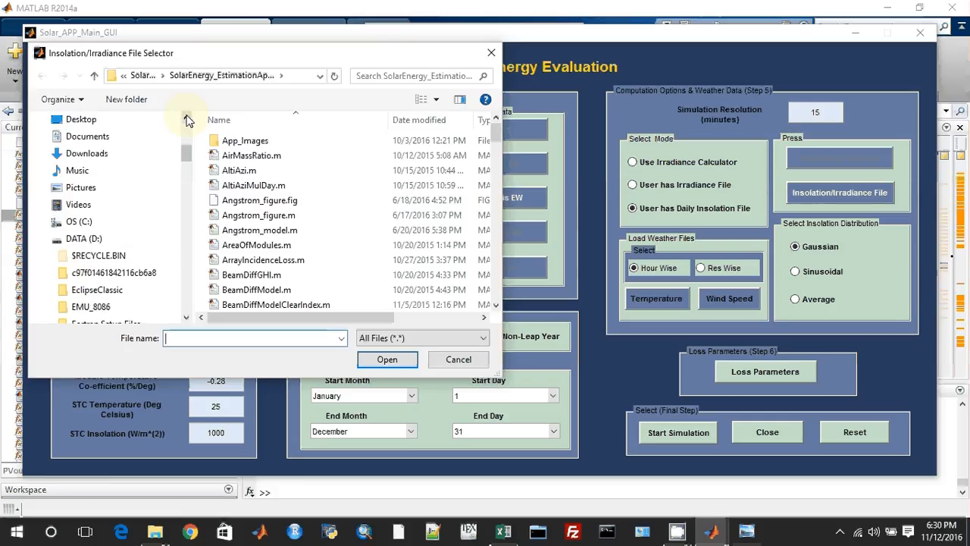
pyautogui.click(187, 120)
pyautogui.click(187, 120)
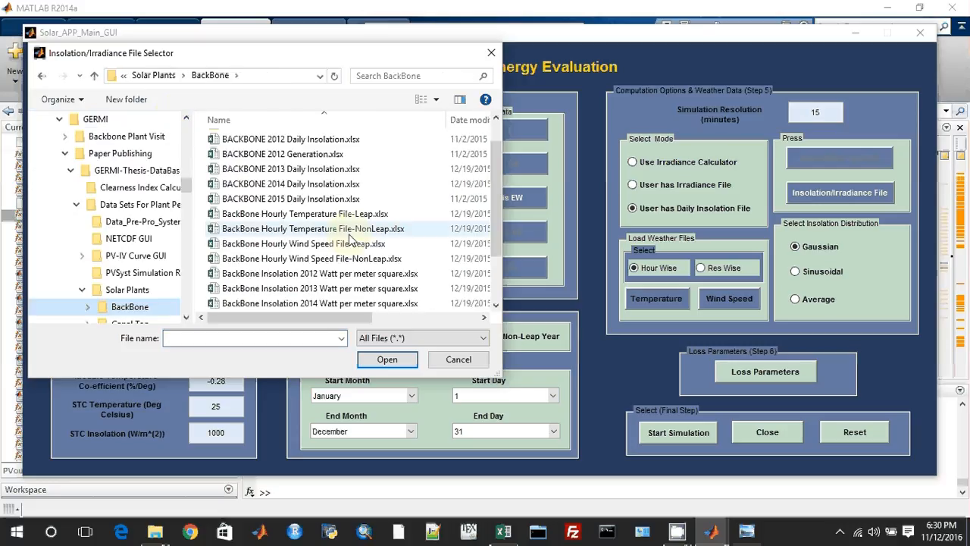
pyautogui.scroll(1, 328, 160)
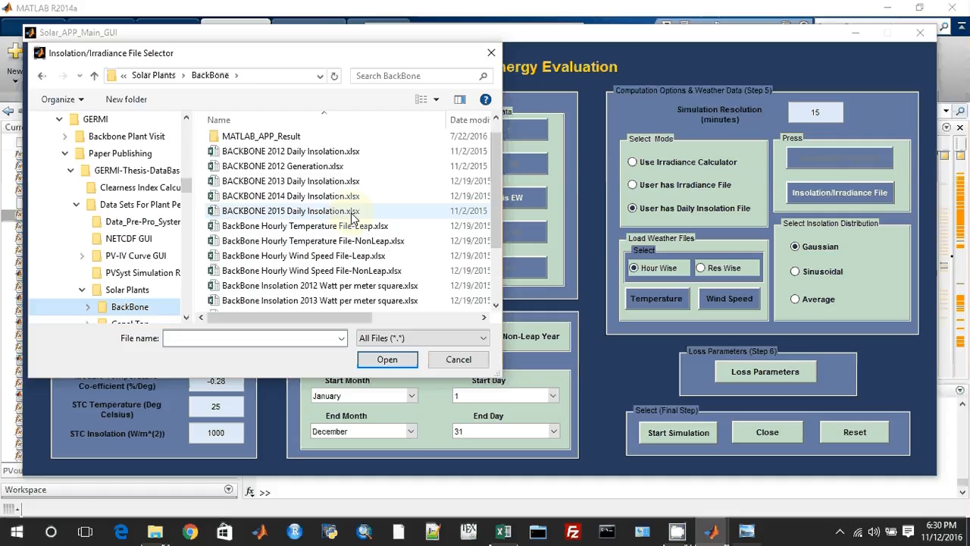
pyautogui.scroll(-1, 351, 216)
pyautogui.click(366, 260)
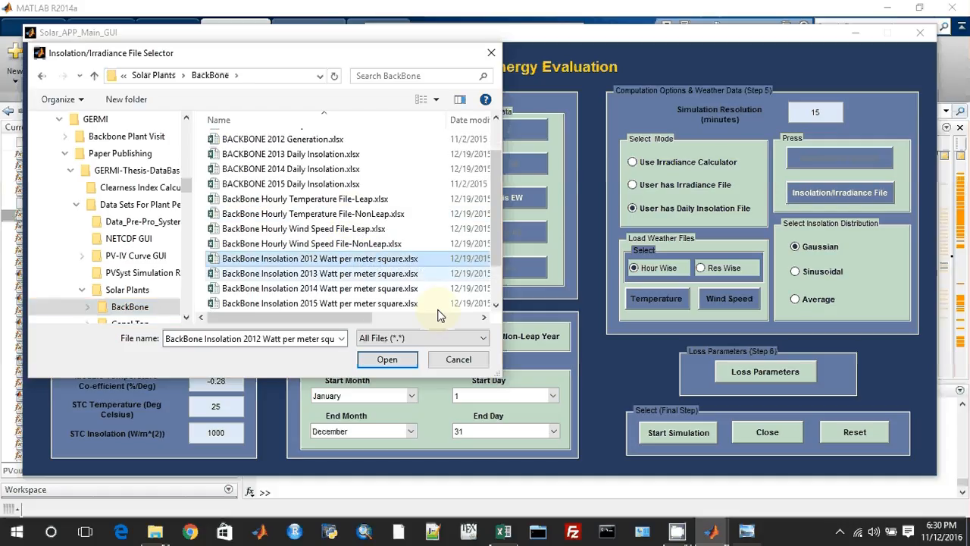
pyautogui.click(388, 359)
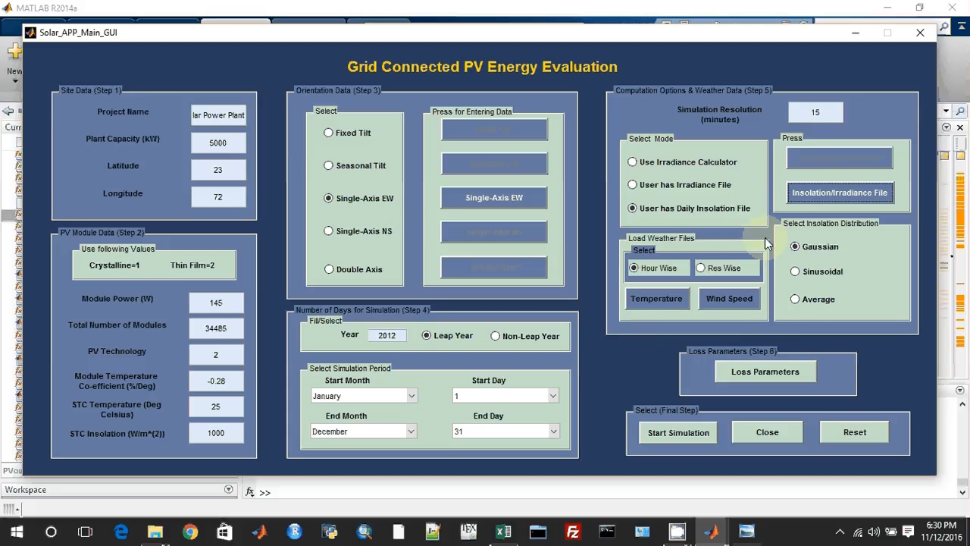
# Confirm the default loss parameters and run the simulation with the daily insolation file.
pyautogui.click(773, 375)
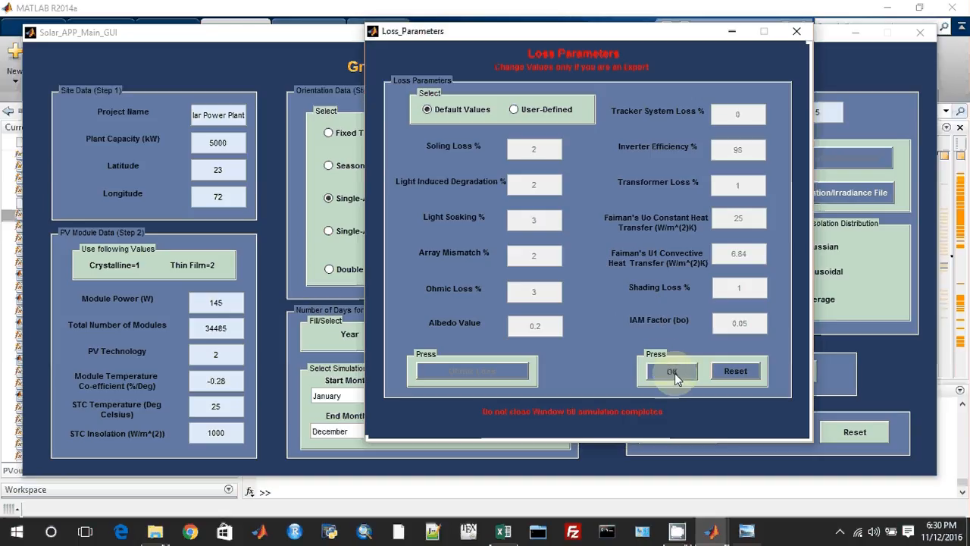
pyautogui.click(672, 371)
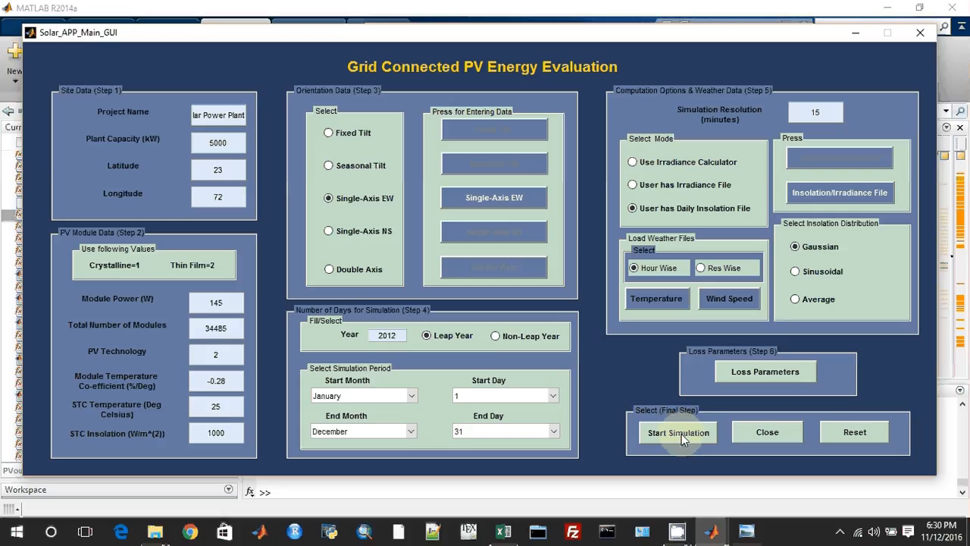
pyautogui.click(681, 434)
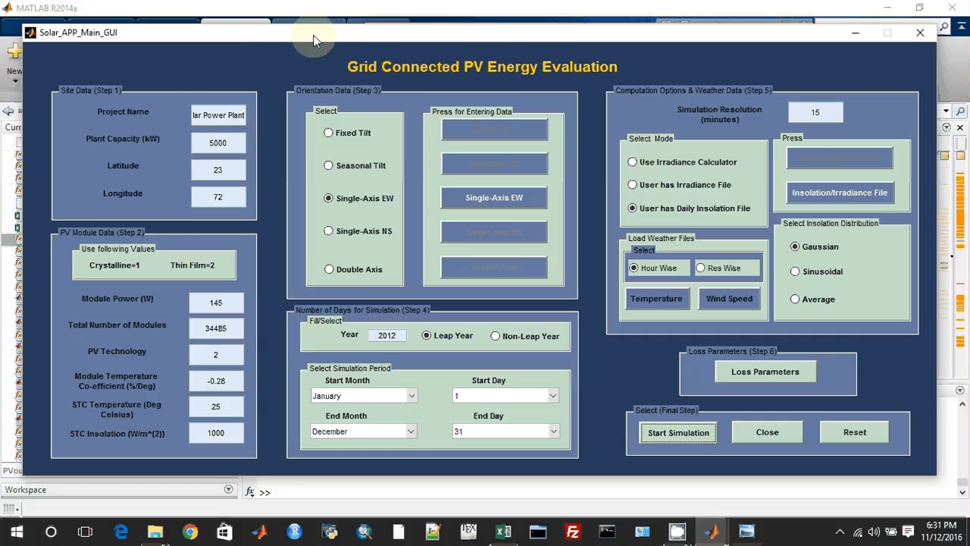
# Close the simulation report and reset all inputs of the Grid Connected PV Energy Evaluation form.
pyautogui.moveTo(313, 35); pyautogui.dragTo(415, 44)
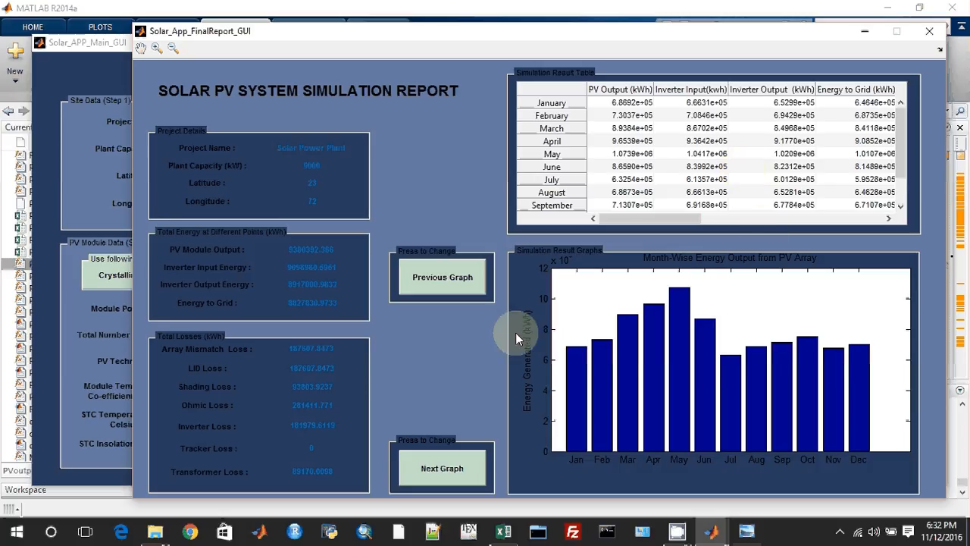
pyautogui.click(932, 32)
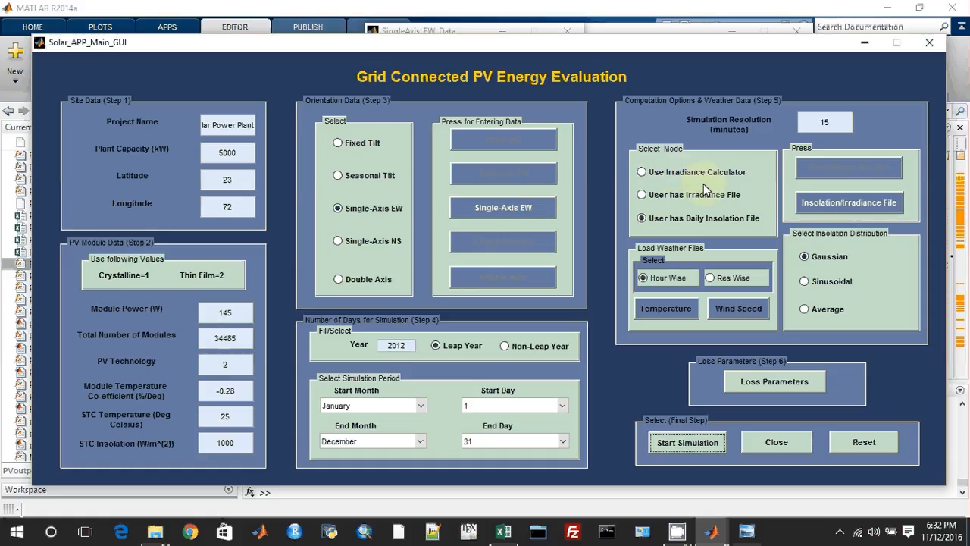
pyautogui.click(865, 442)
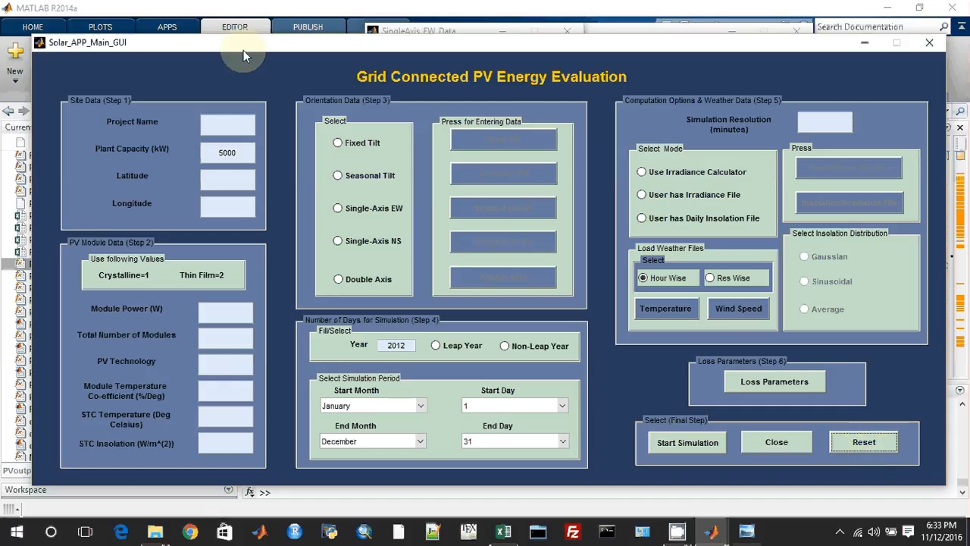
# Close the Grid Connected PV Energy Evaluation form and end the Solar Photovoltaic Energy Estimation Application behind the minimized MATLAB window.
pyautogui.click(783, 443)
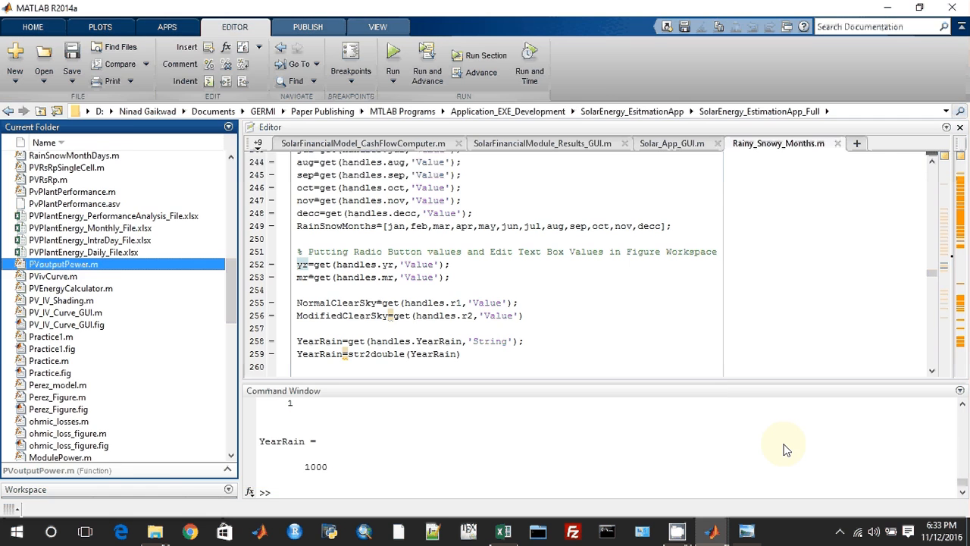
pyautogui.click(885, 9)
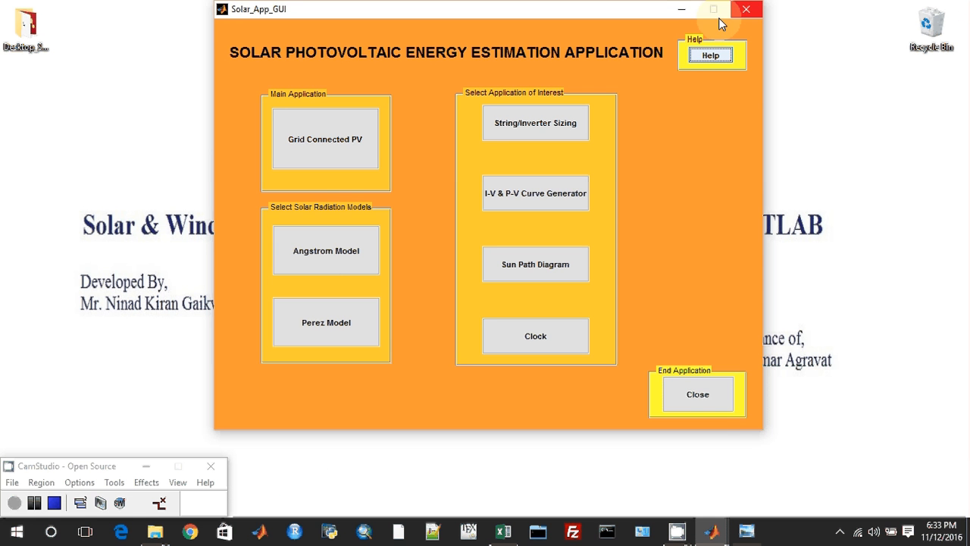
pyautogui.click(697, 394)
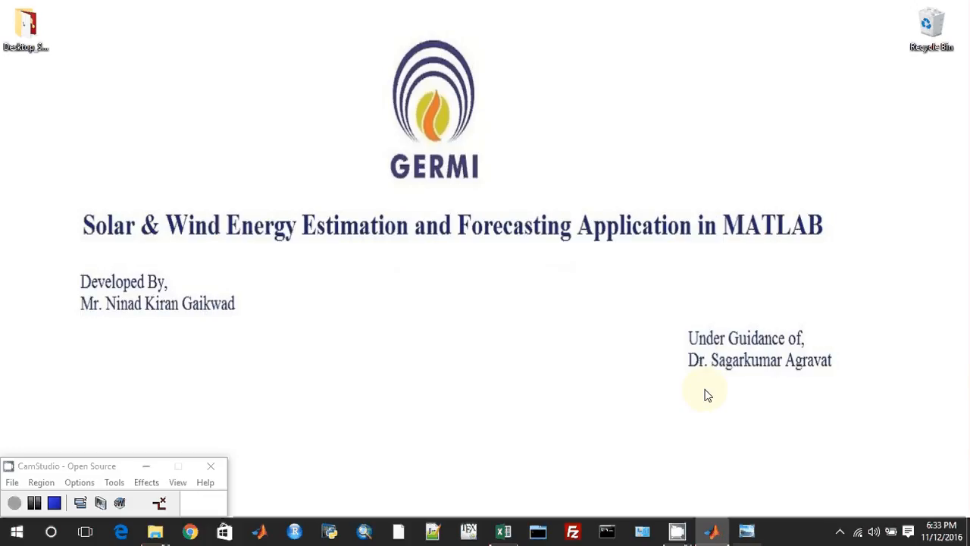